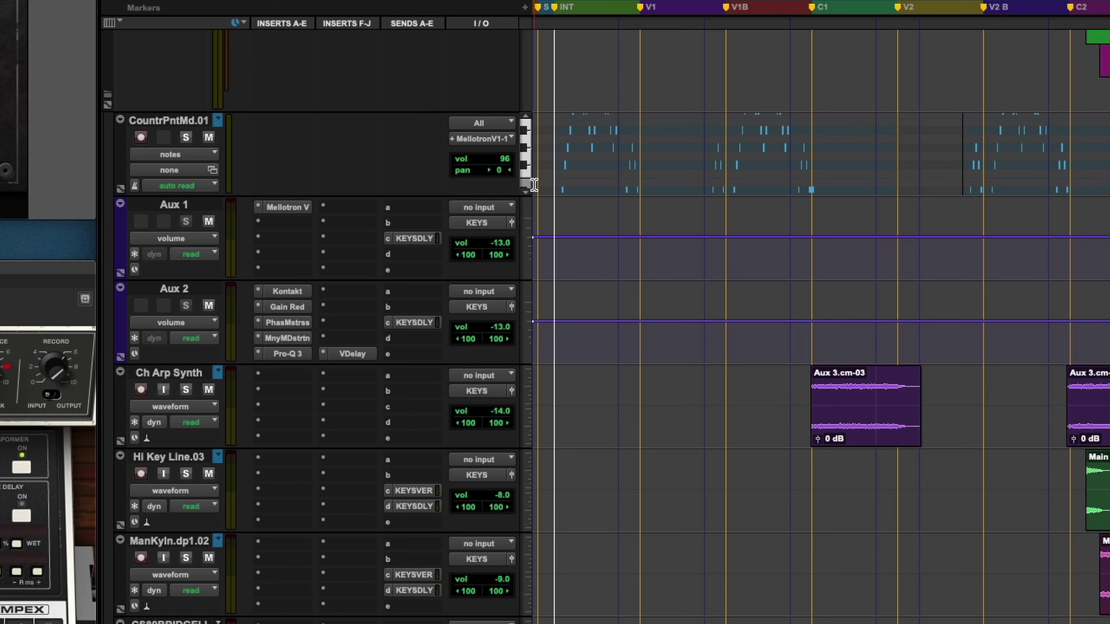
Solo the CountrPntMd.01 track and open the Mellotron V instrument on Aux 1, keeping the tracks in view.
left_click(186, 137)
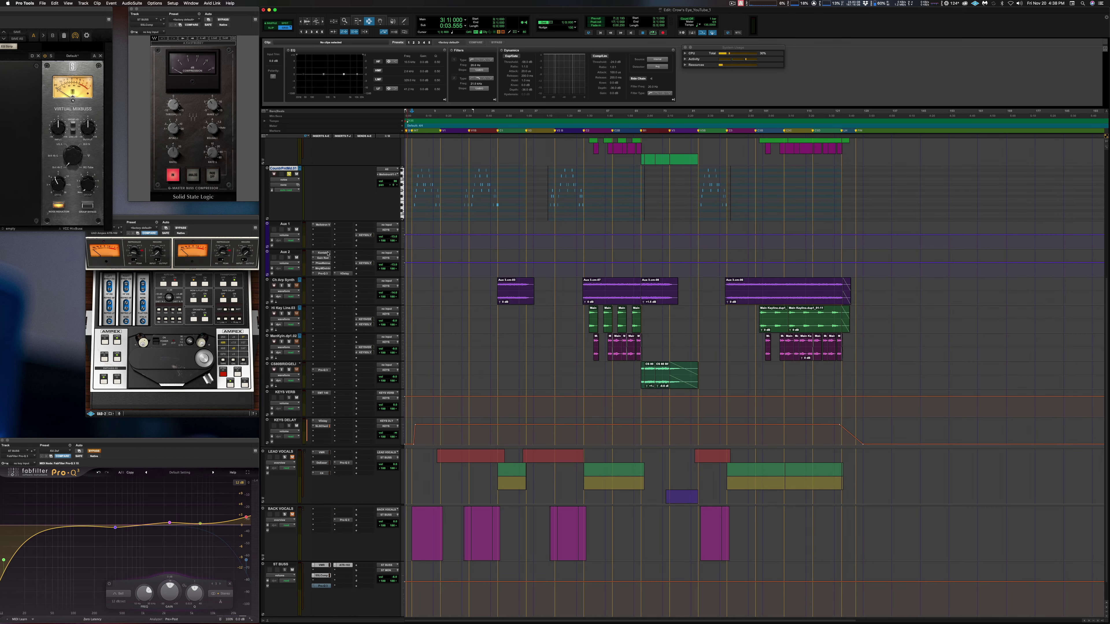
left_click(323, 225)
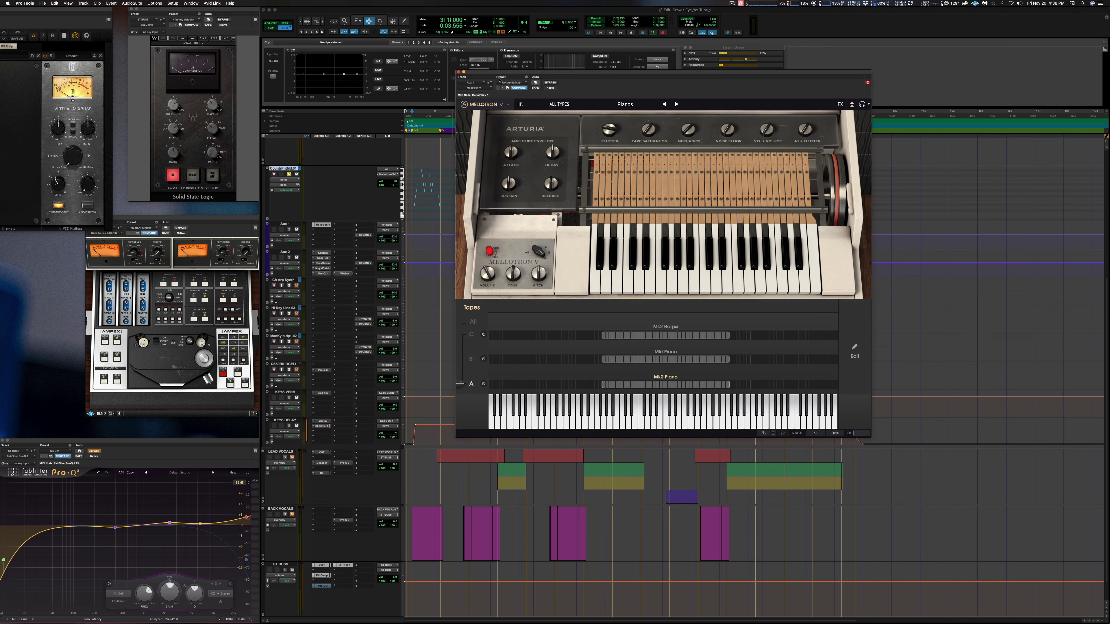
left_click_drag(498, 74, 605, 112)
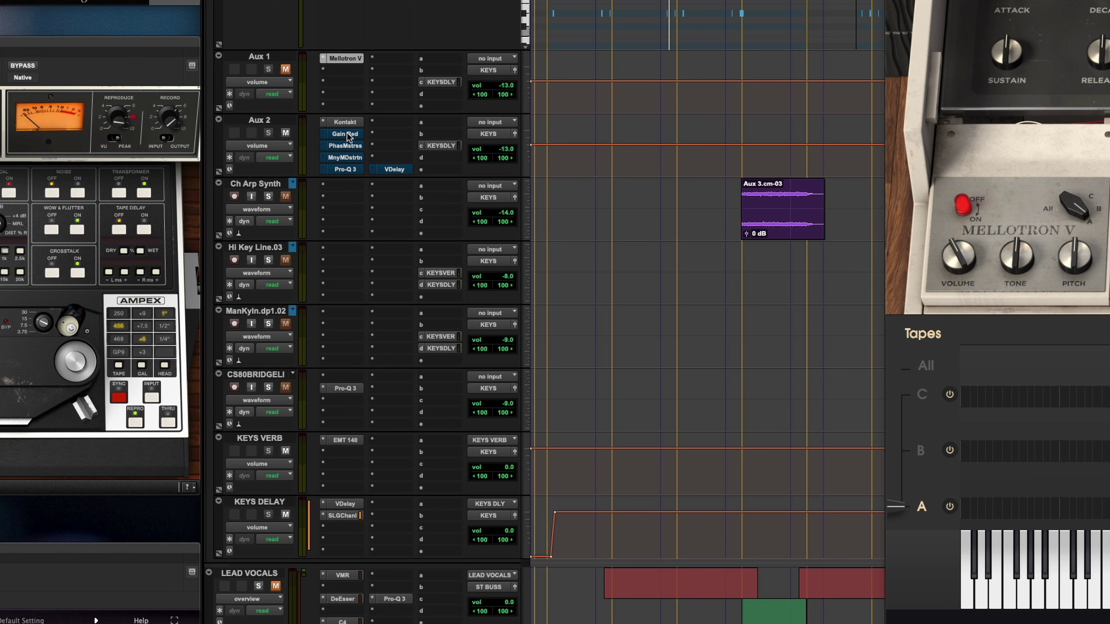
Open the Kontakt instrument on Aux 2 and reposition its window clear of the track controls.
left_click(347, 122)
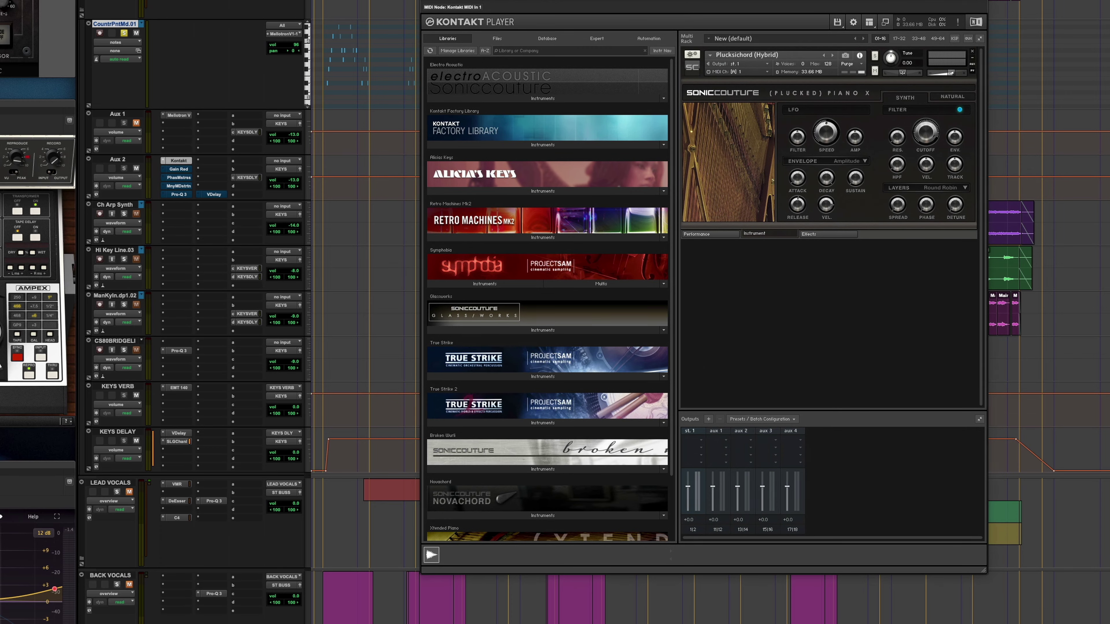
left_click_drag(605, 1, 567, 12)
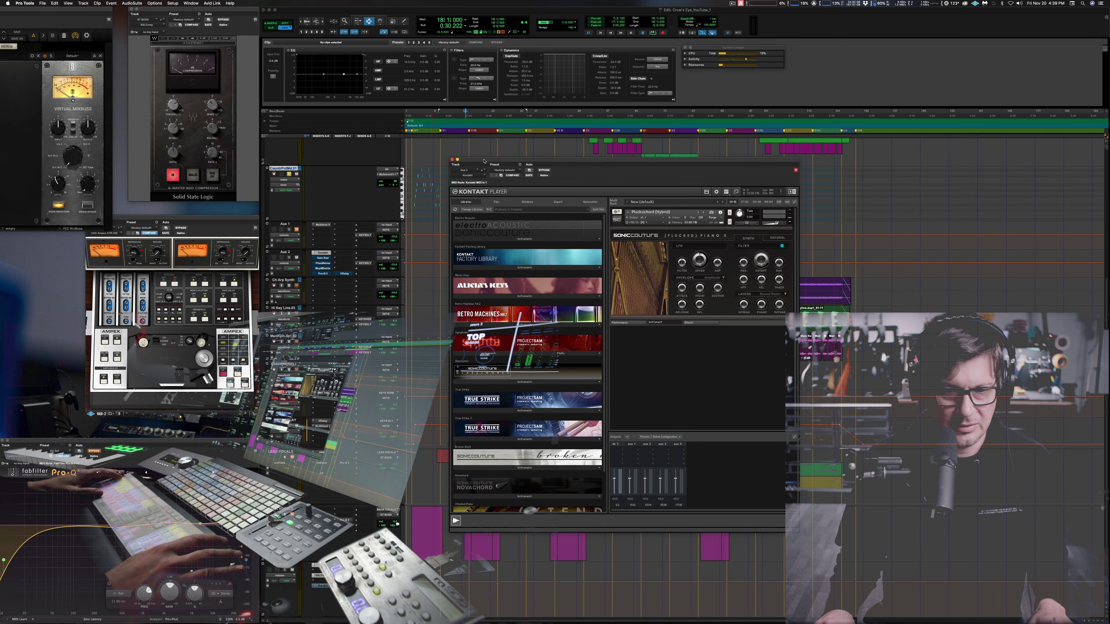
left_click_drag(481, 160, 590, 160)
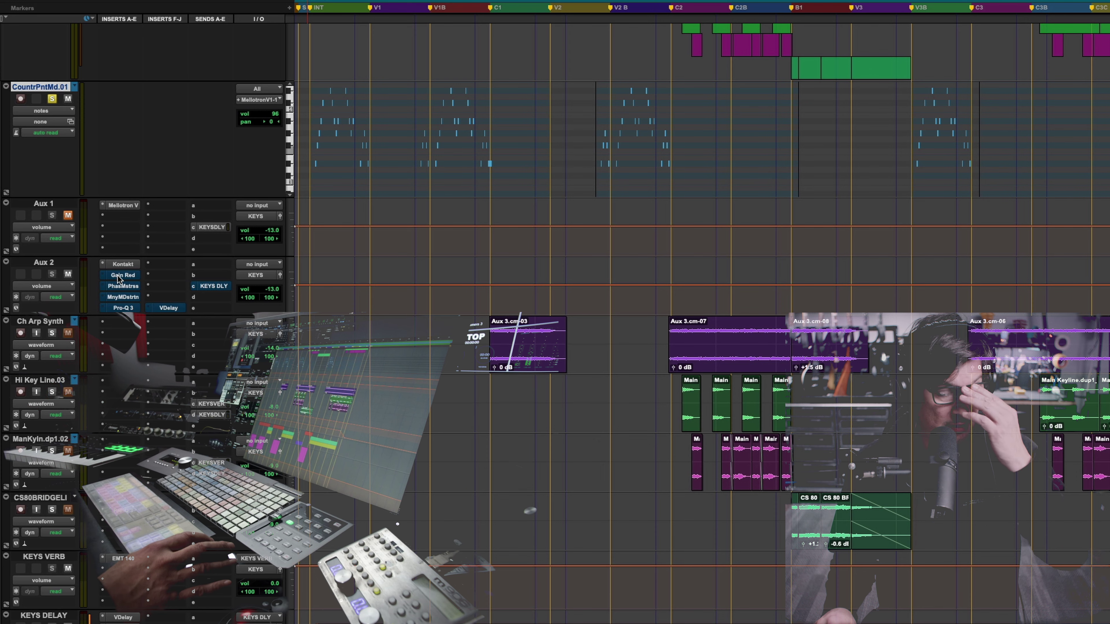
Play the counterpoint part while enabling and inspecting the Gain Reduction and MannyM Distortion inserts on Aux 2.
left_click(118, 276)
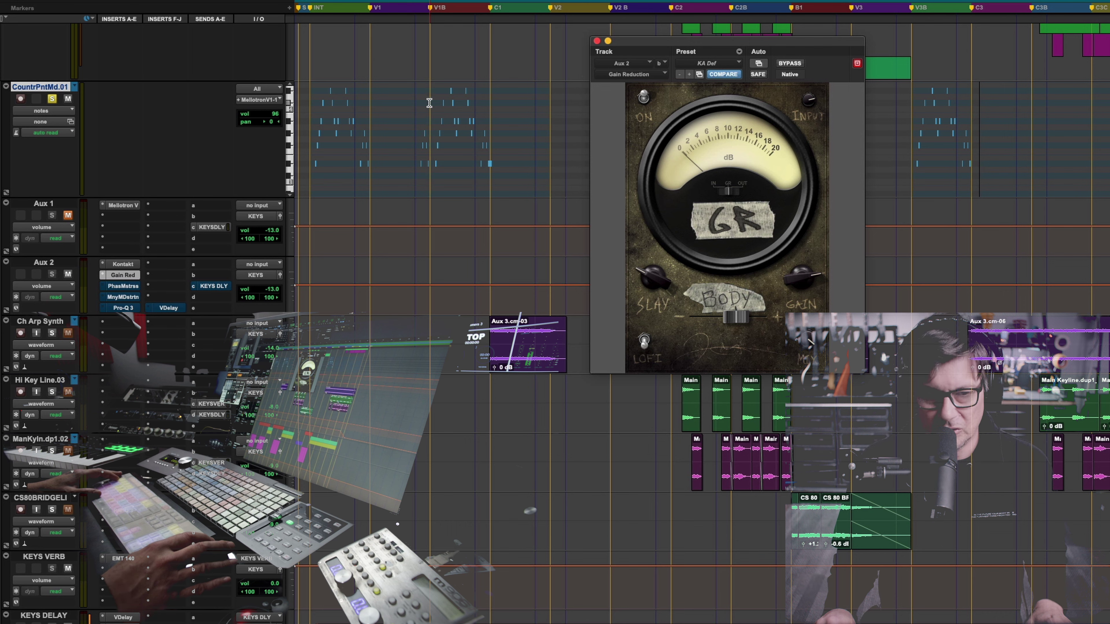
key("space")
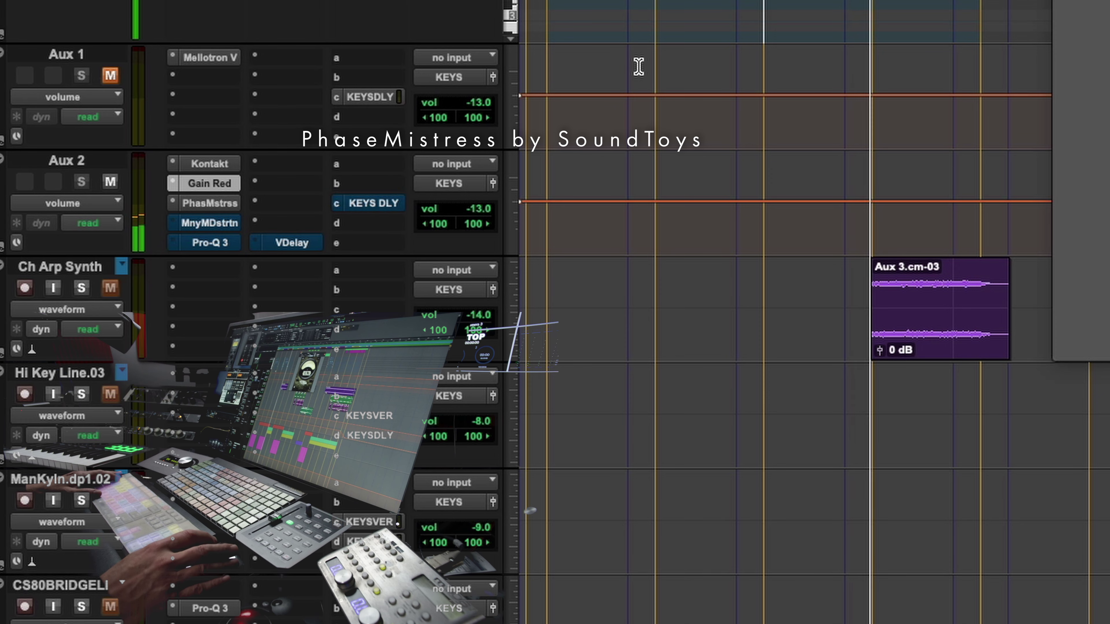
left_click(219, 226)
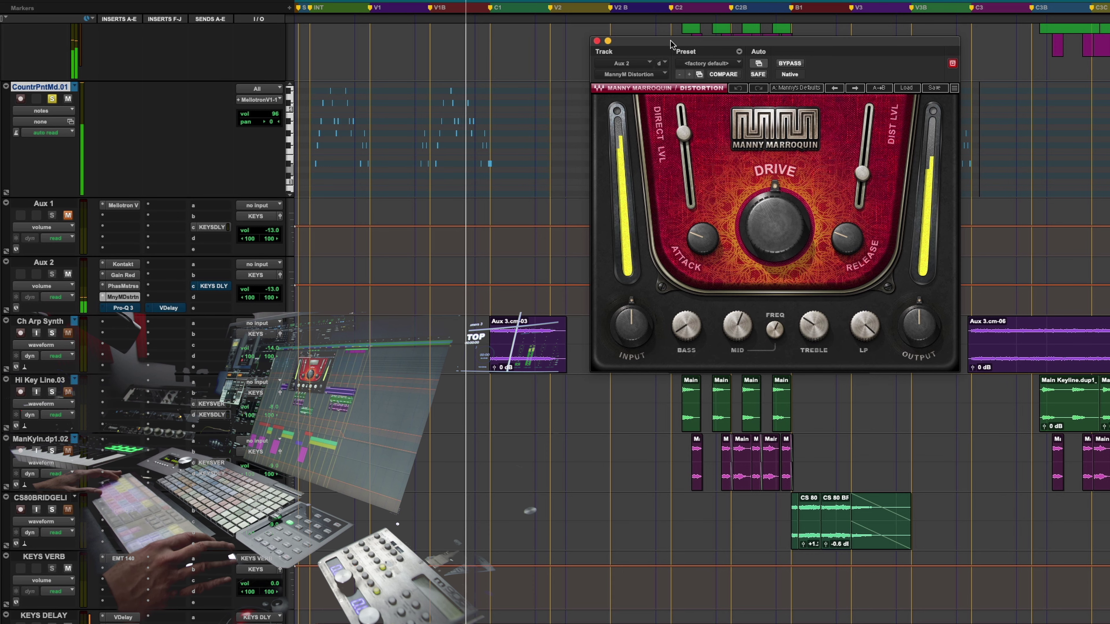
left_click_drag(671, 43, 594, 22)
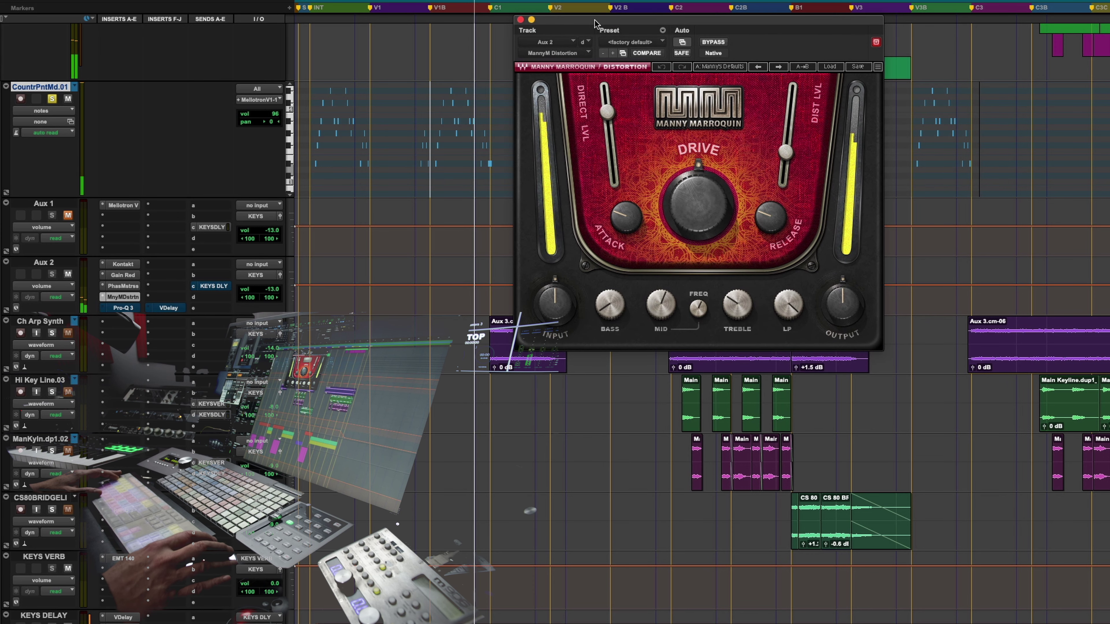
Enable the Pro-Q 3 insert on Aux 2 and examine its EQ bands during playback.
left_click(131, 308)
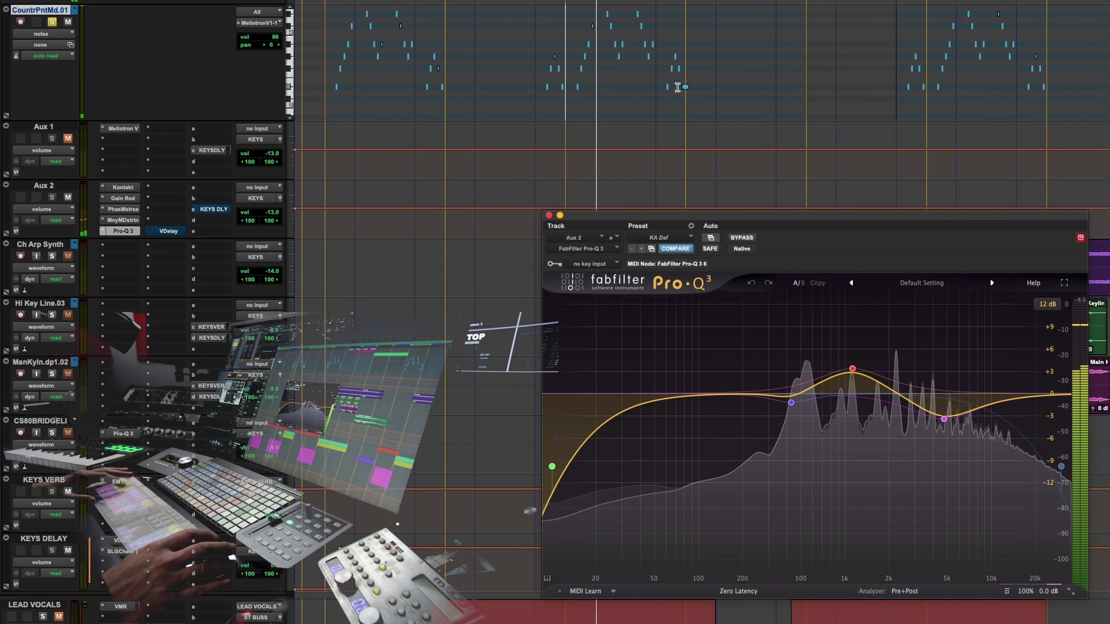
mouse_move(944, 421)
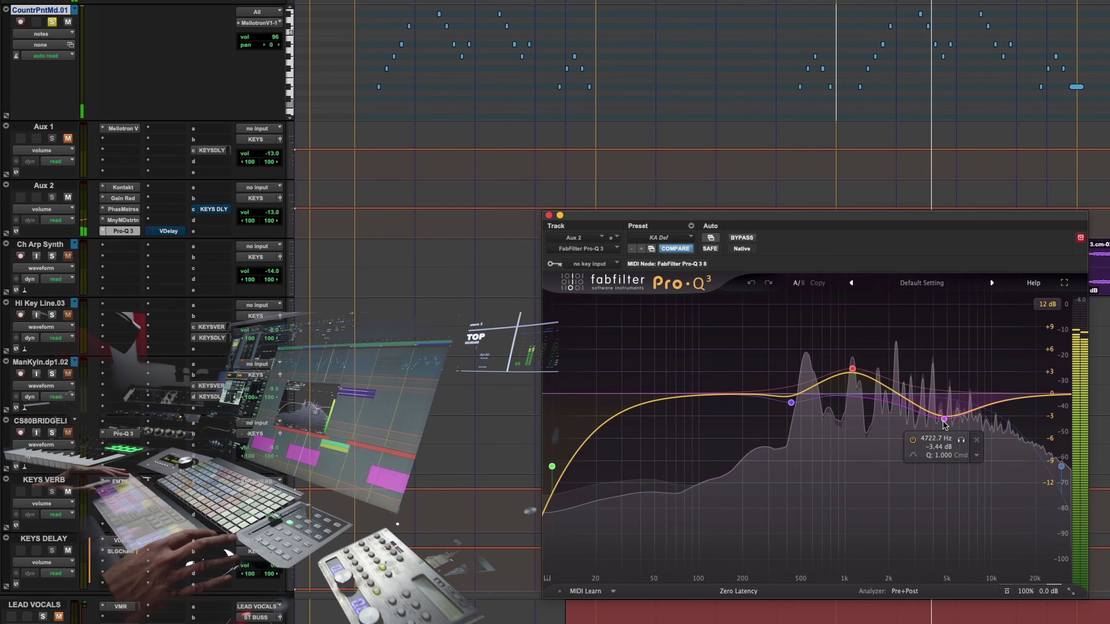
mouse_move(869, 397)
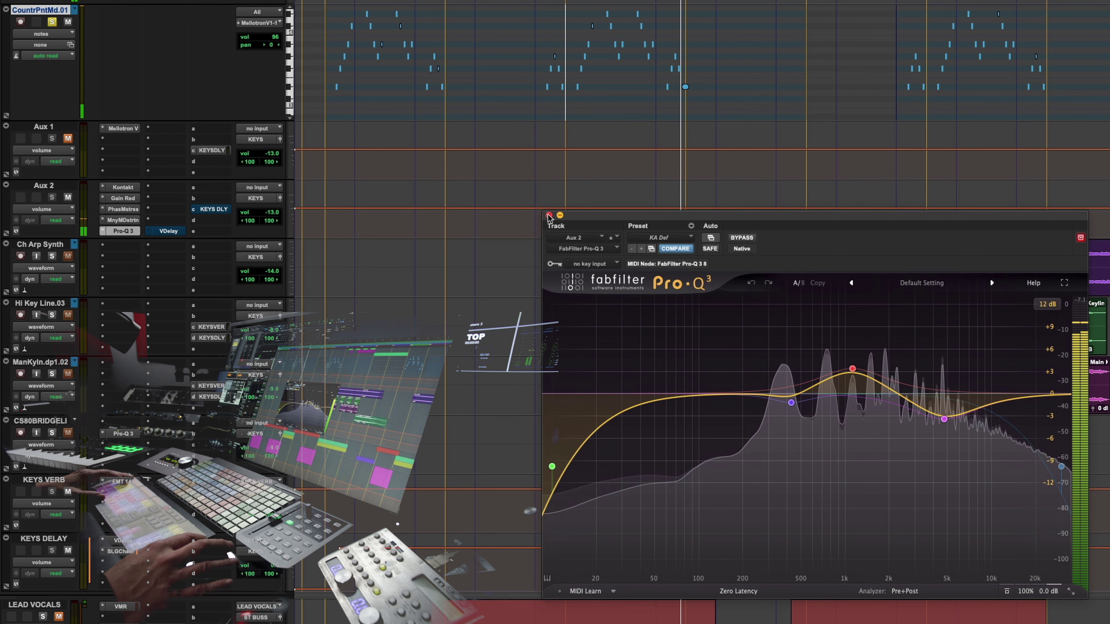
key("space")
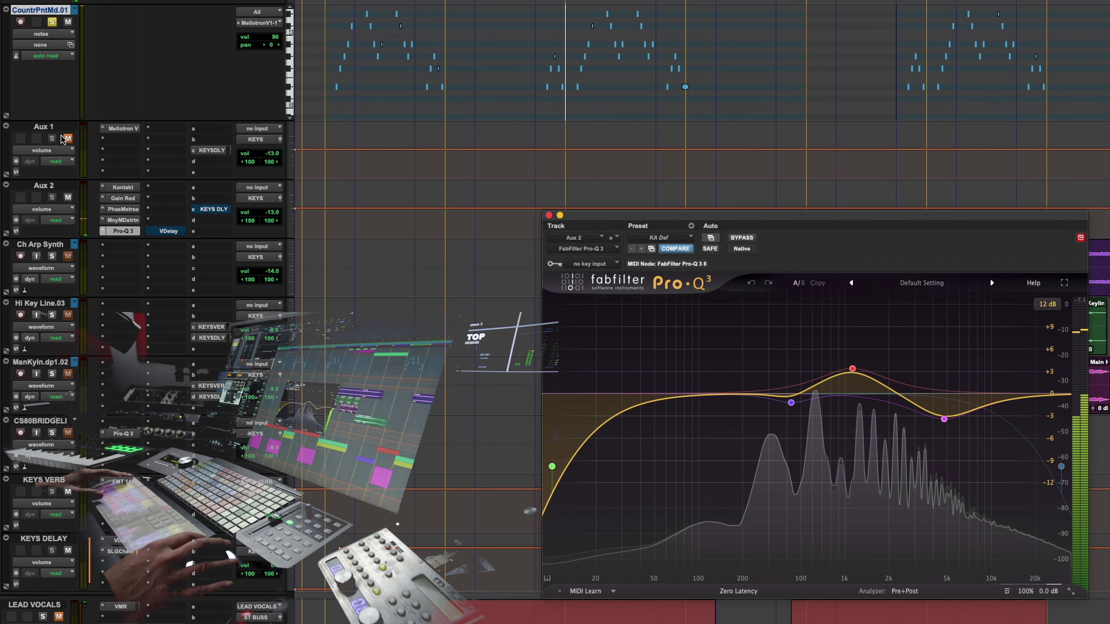
Unmute Aux 1 and audition the counterpoint part with both instruments, first soloed and then unsoloed in the mix.
left_click(68, 138)
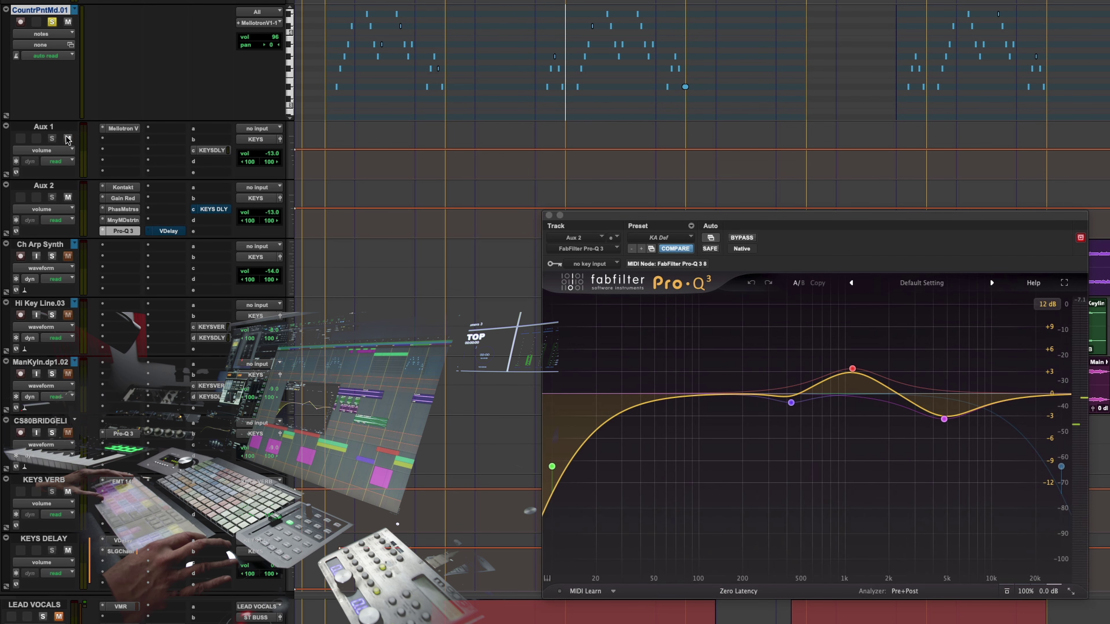
key("space")
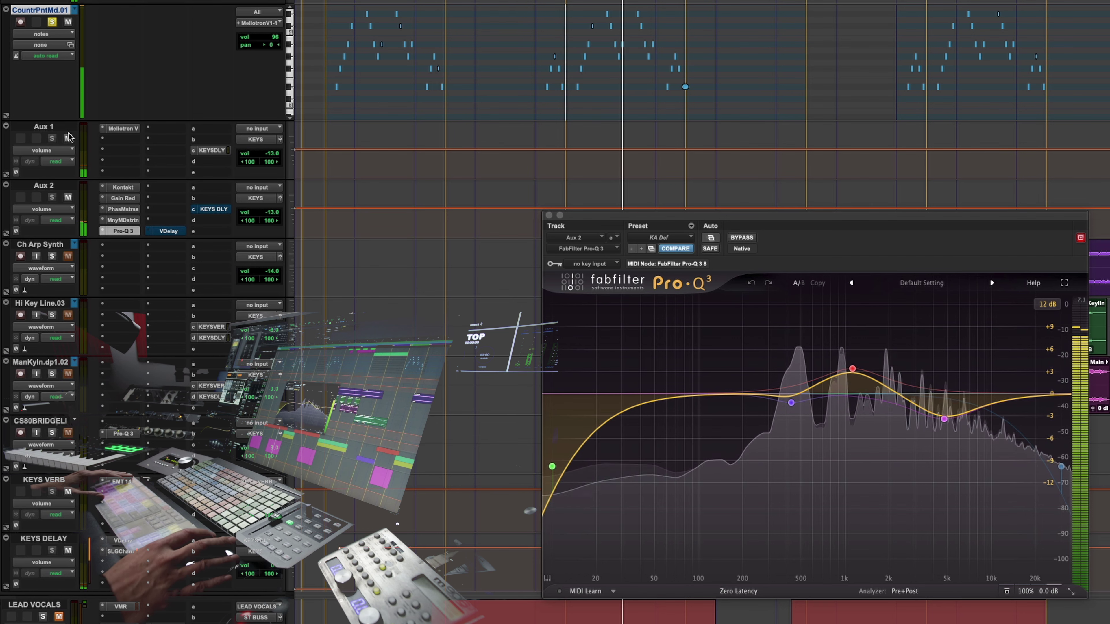
left_click(52, 22)
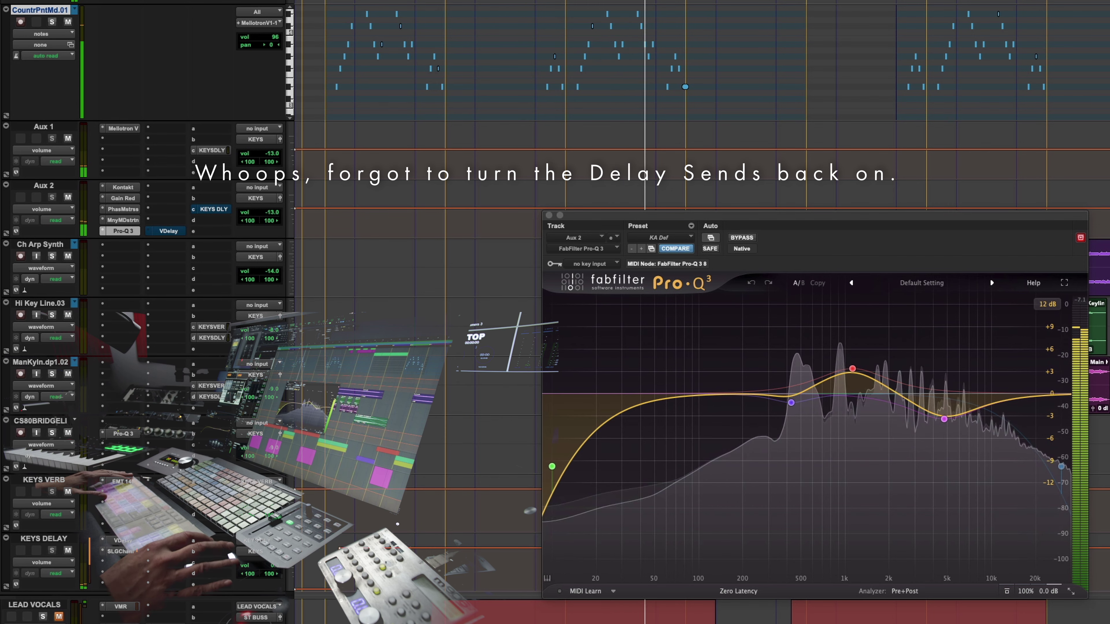
left_click(549, 216)
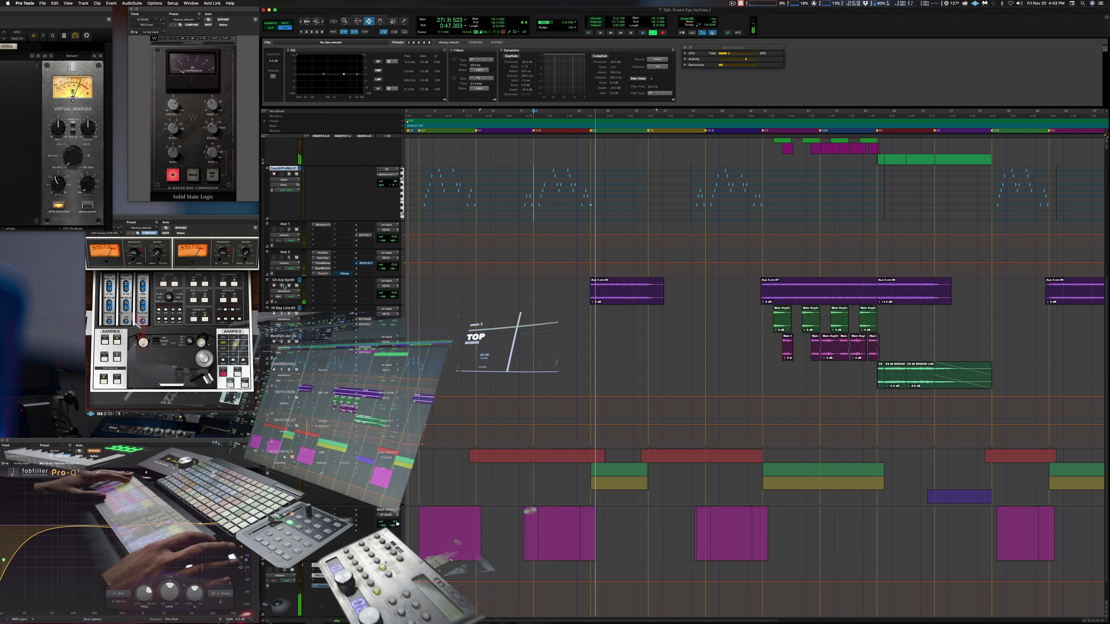
key("space")
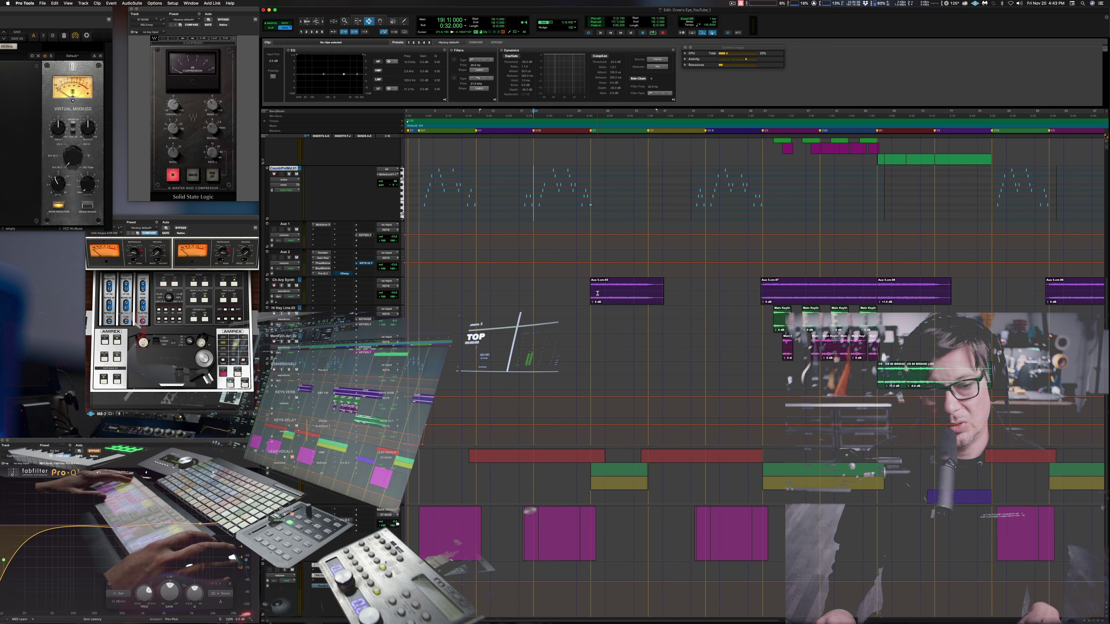
Play the section and audition the OOHS Print backing vocals, soloed and then back in the mix.
left_click(536, 272)
scroll(442, 240, "down", 2)
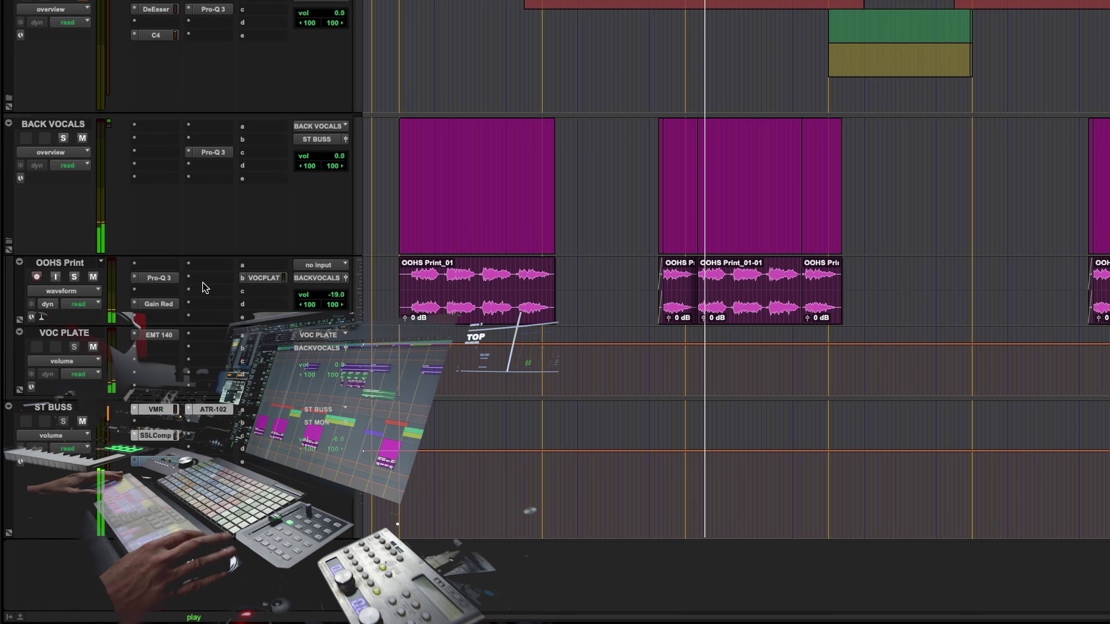
left_click(72, 276)
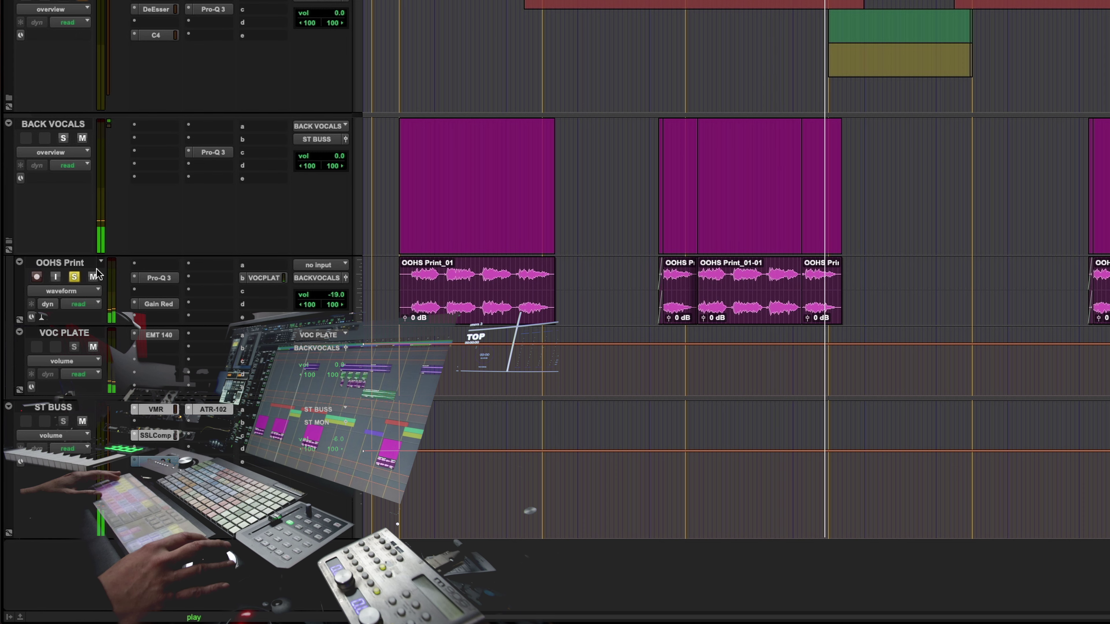
left_click(75, 277)
key("space")
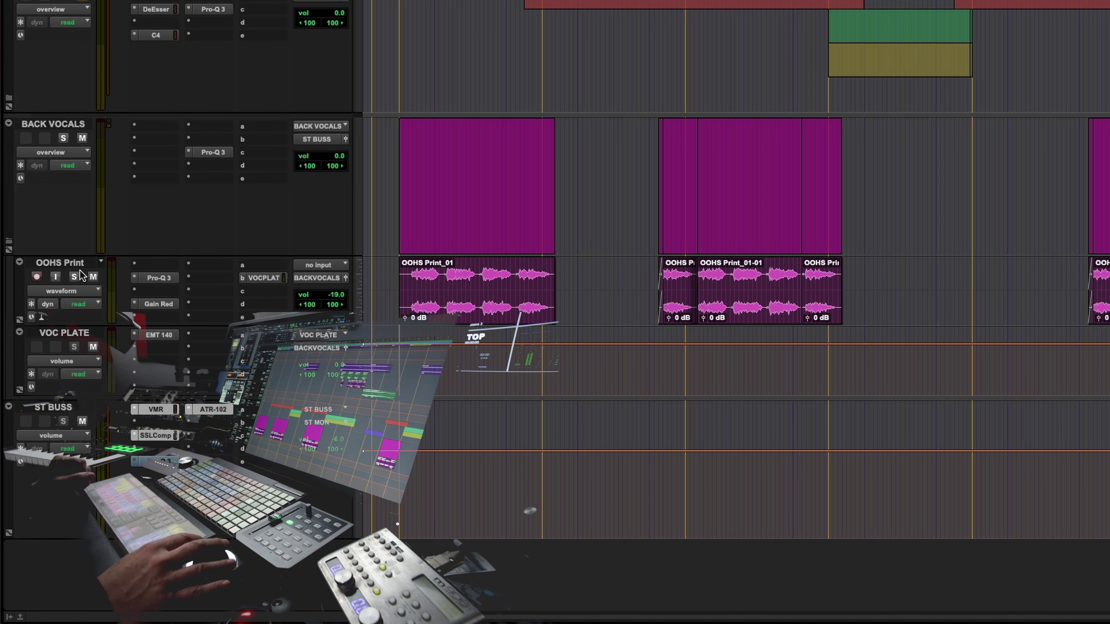
Unmute the LEAD VOCALS folder and play the section with the vocals in the mix.
scroll(286, 166, "up", 10)
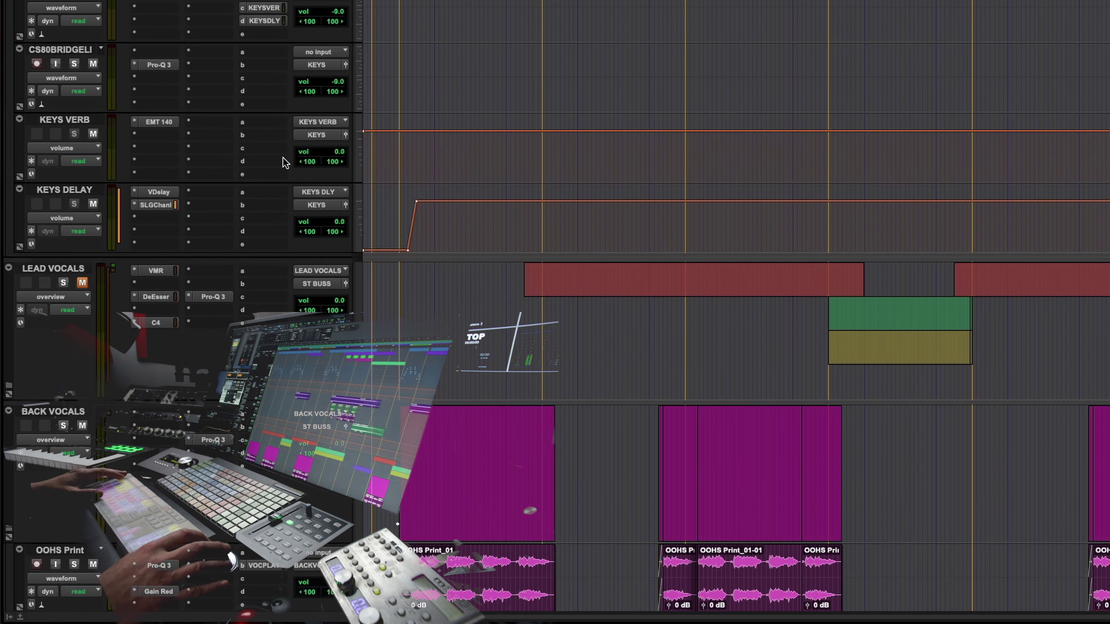
scroll(285, 162, "down", 7)
key("space")
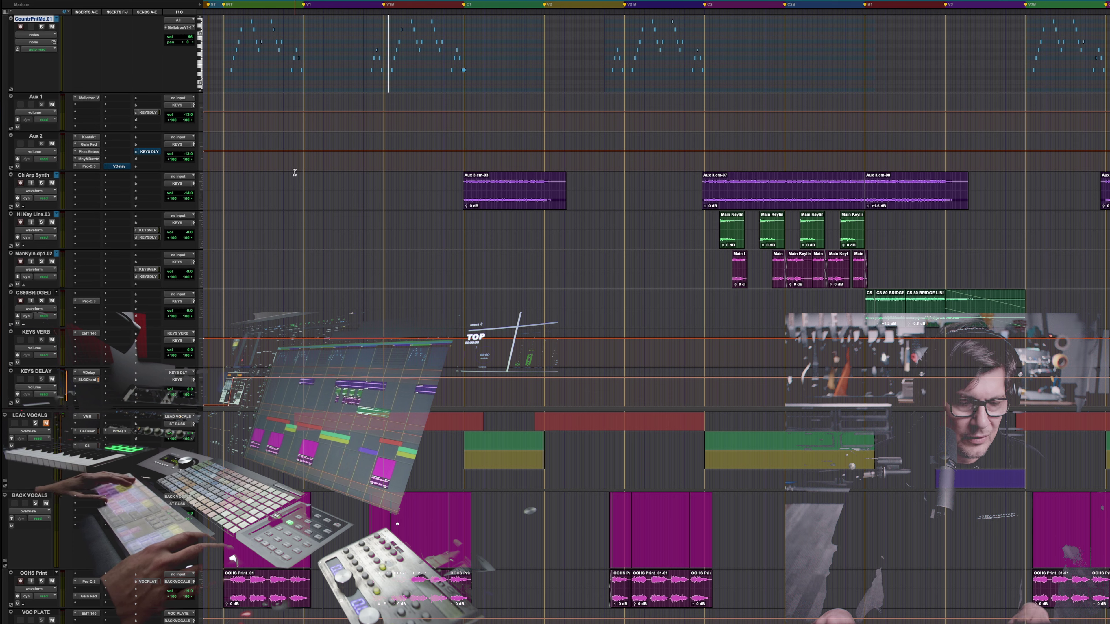
left_click(46, 424)
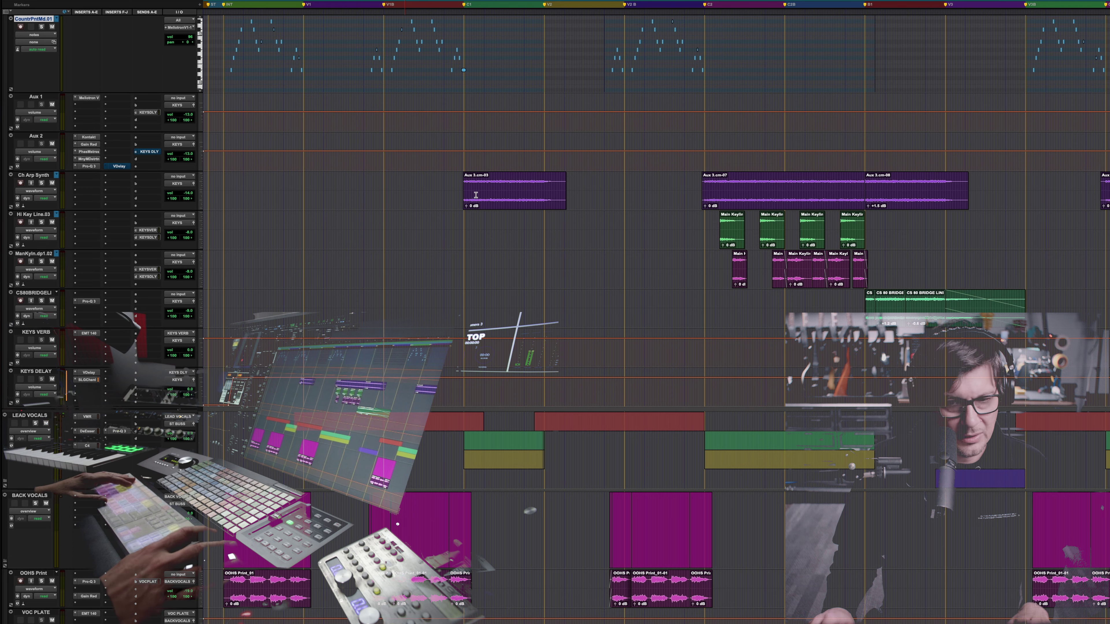
key("space")
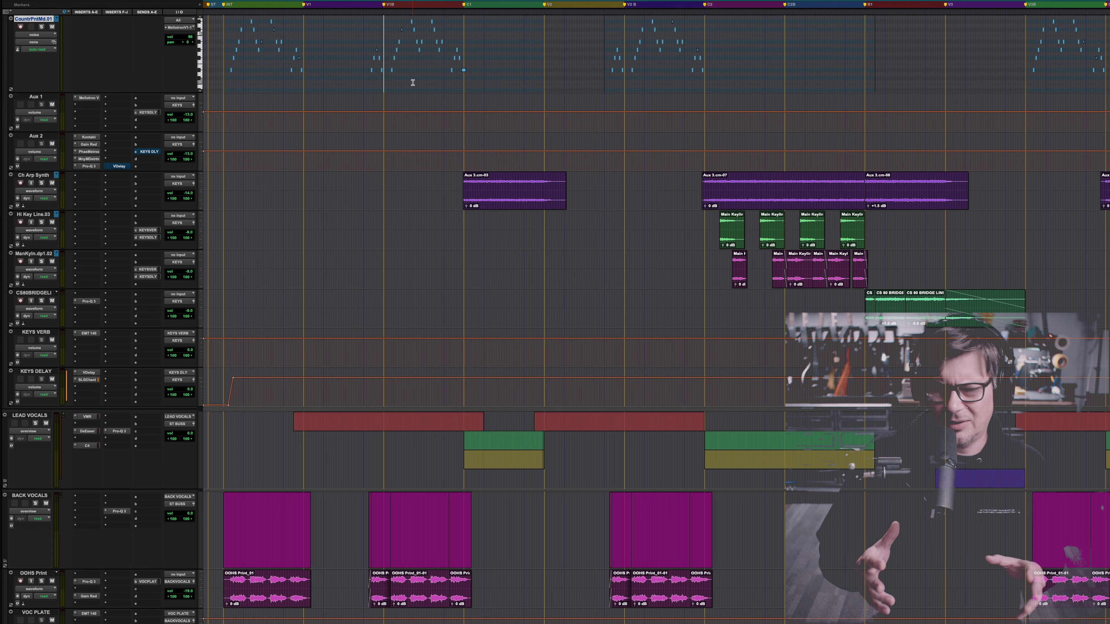
key("space")
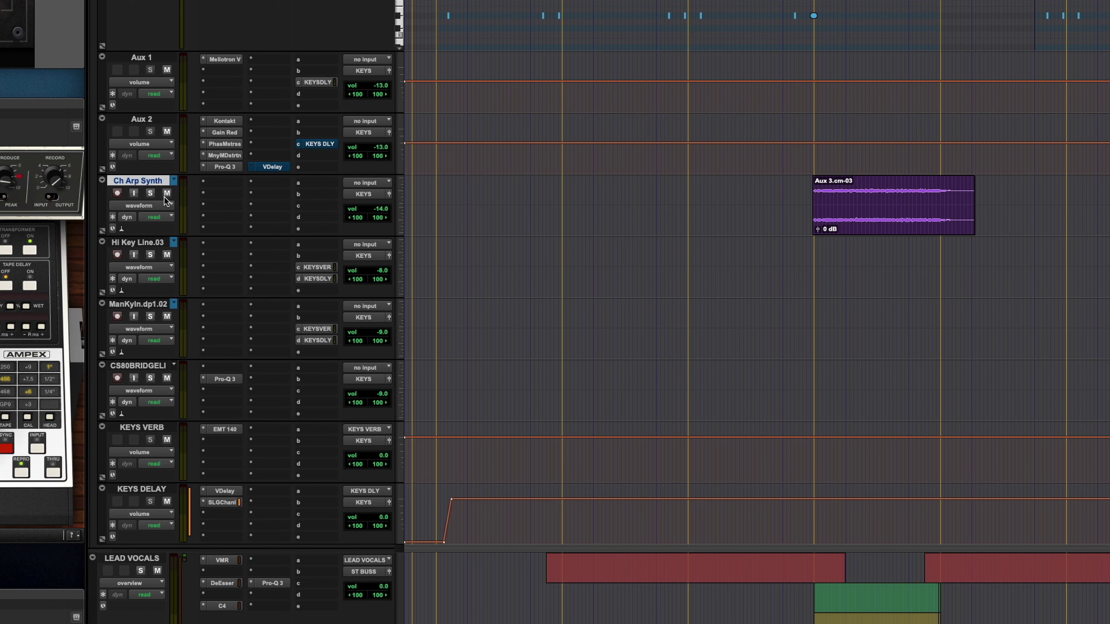
Audition the Ch Arp Synth part, soloed in the first chorus and unsoloed in the second chorus.
left_click(151, 193)
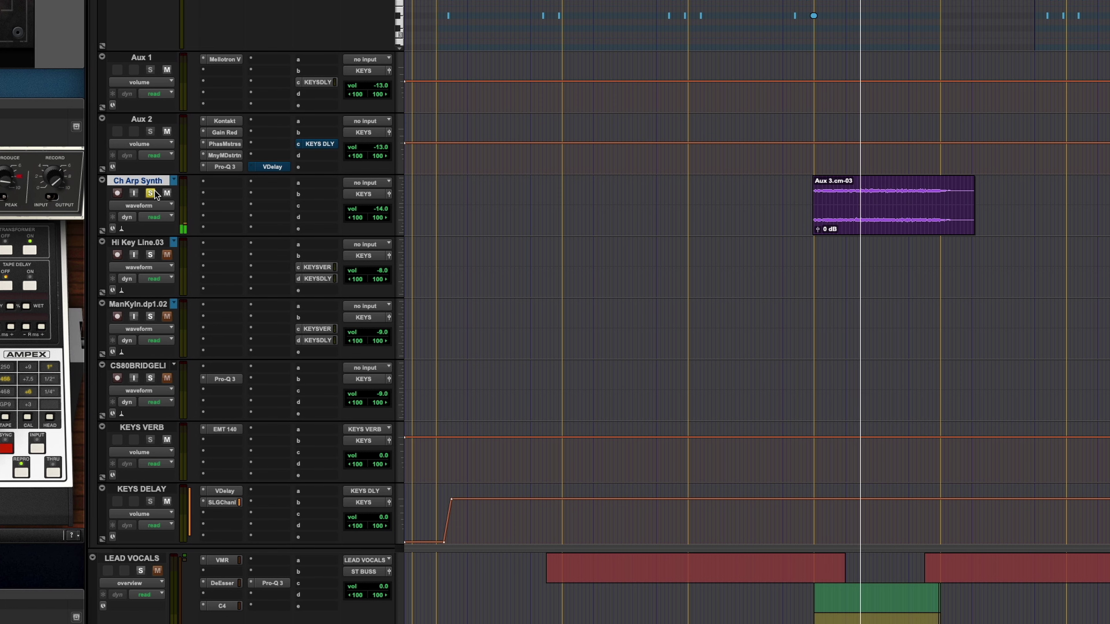
key("space")
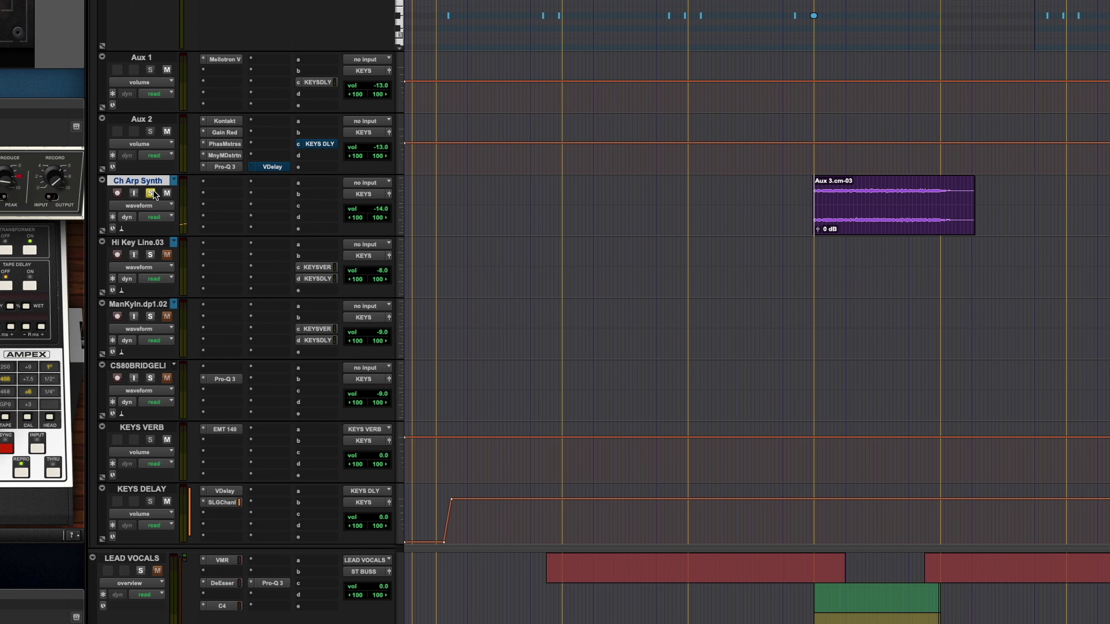
left_click(151, 194)
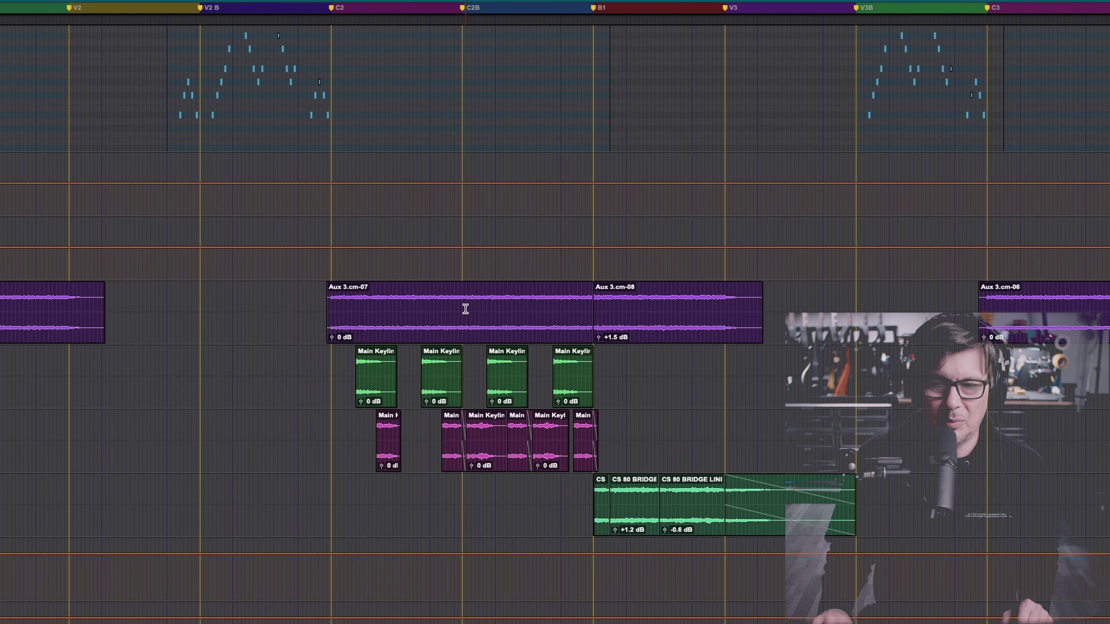
left_click(582, 298)
key("space")
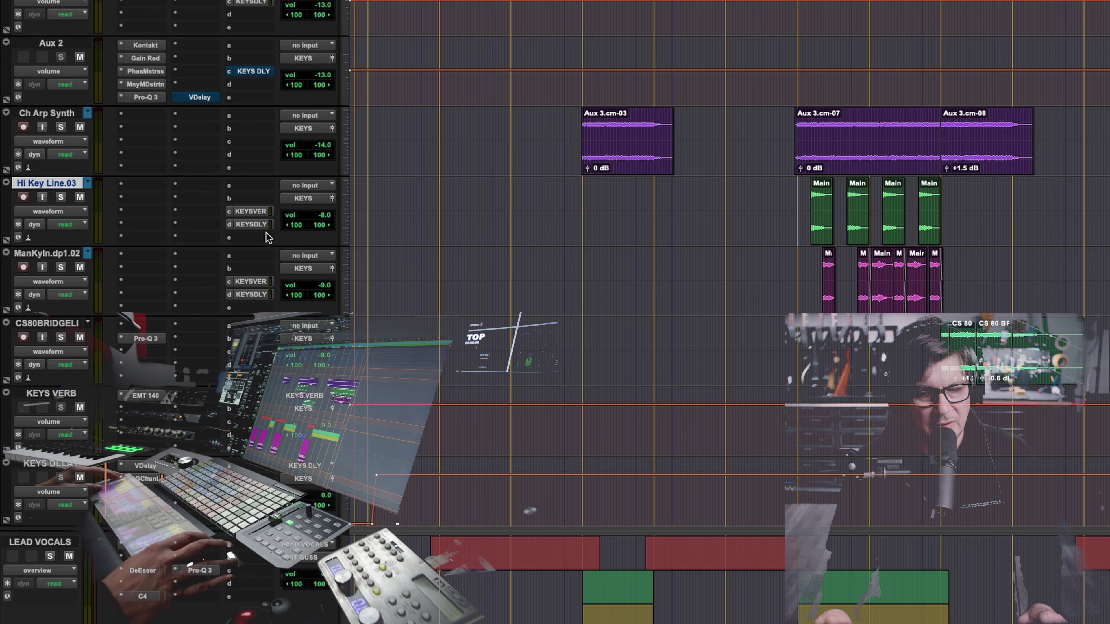
Play the second chorus and solo the Hi Key Line.03 and ManKyIn.dp1.02 tracks to hear them together.
key("space")
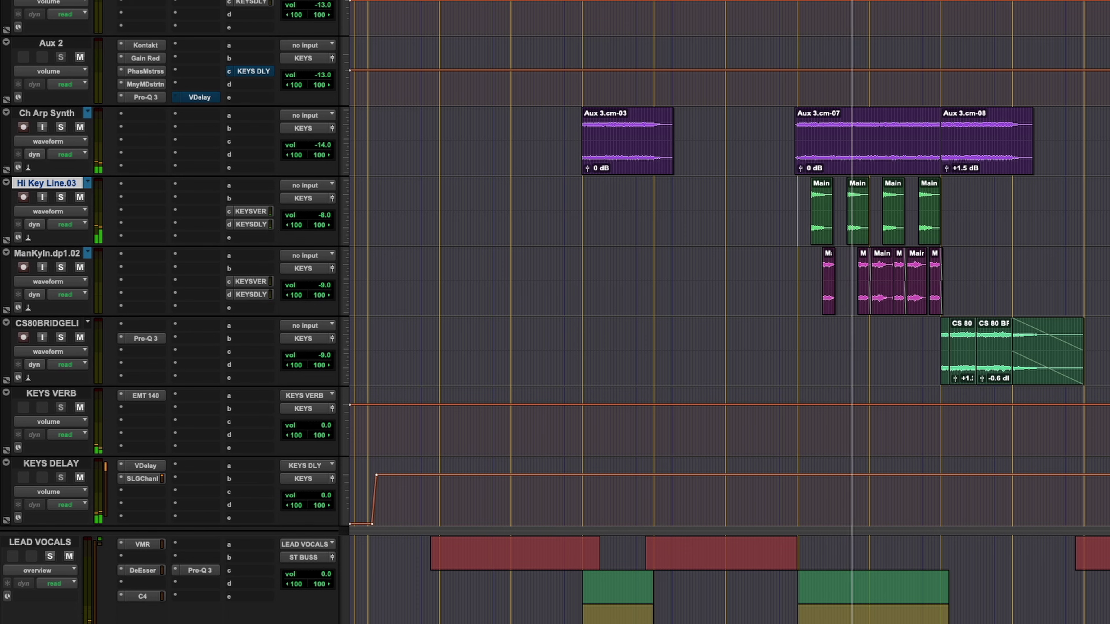
left_click(62, 197)
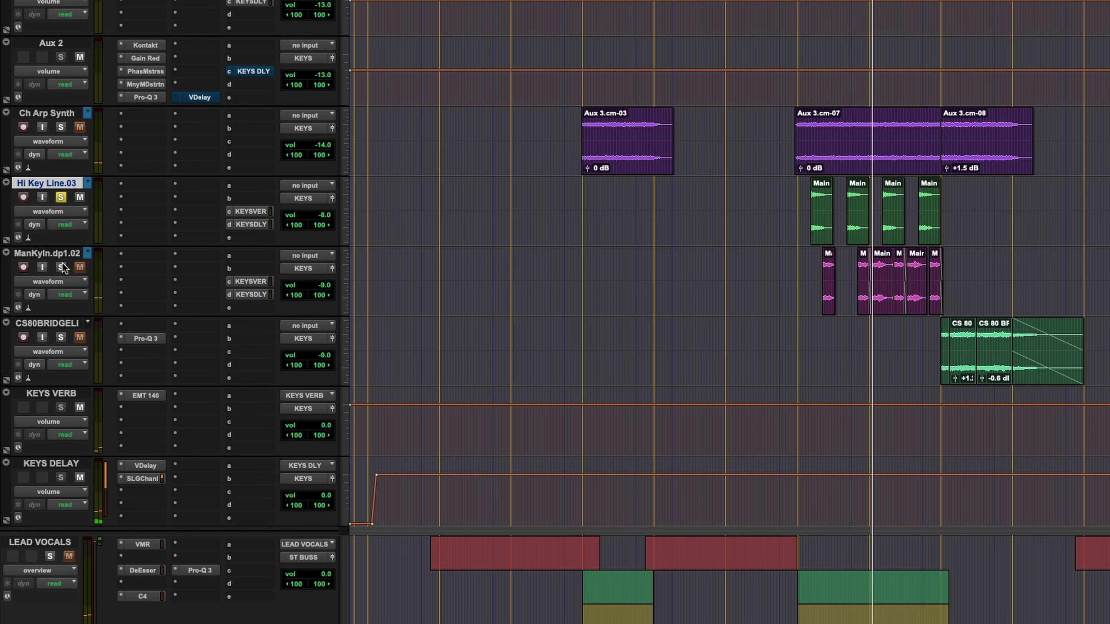
left_click(62, 267)
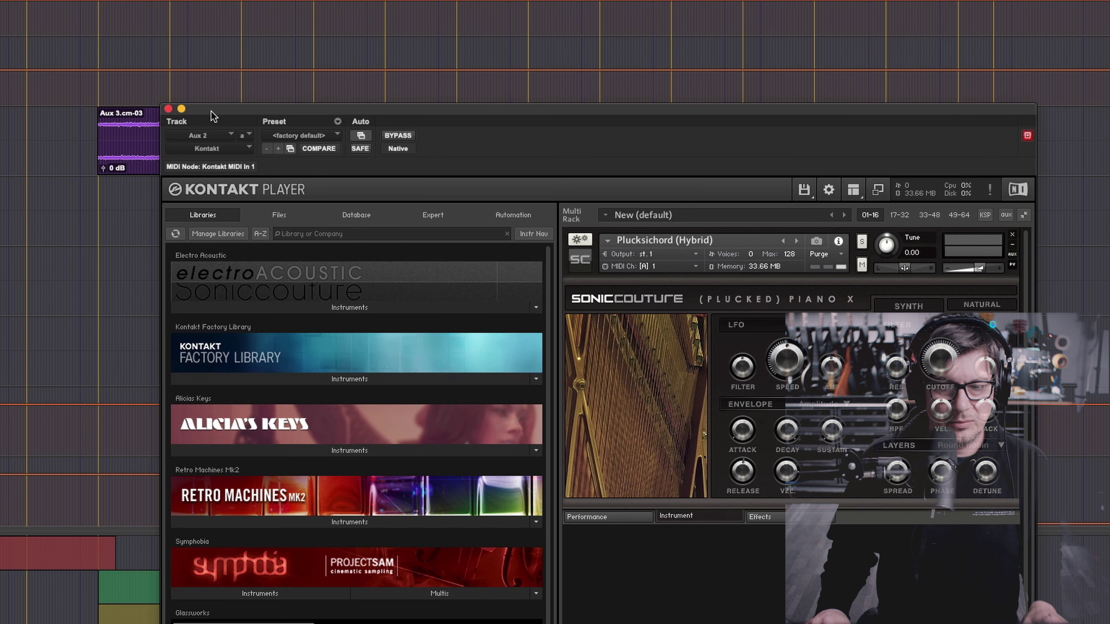
Move the Kontakt window out of the way and close it.
left_click_drag(213, 116, 158, 2)
key("super+w")
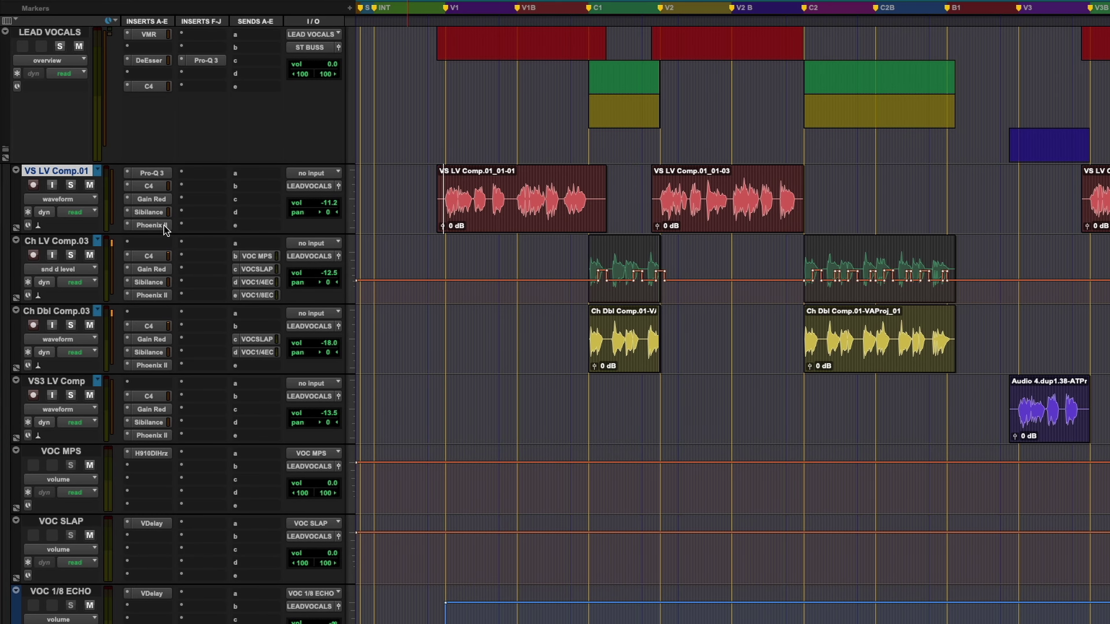
Play VS LV Comp.01 through its Pro-Q 3 and set the enabled low cut to 78.904 Hz.
left_click(154, 172)
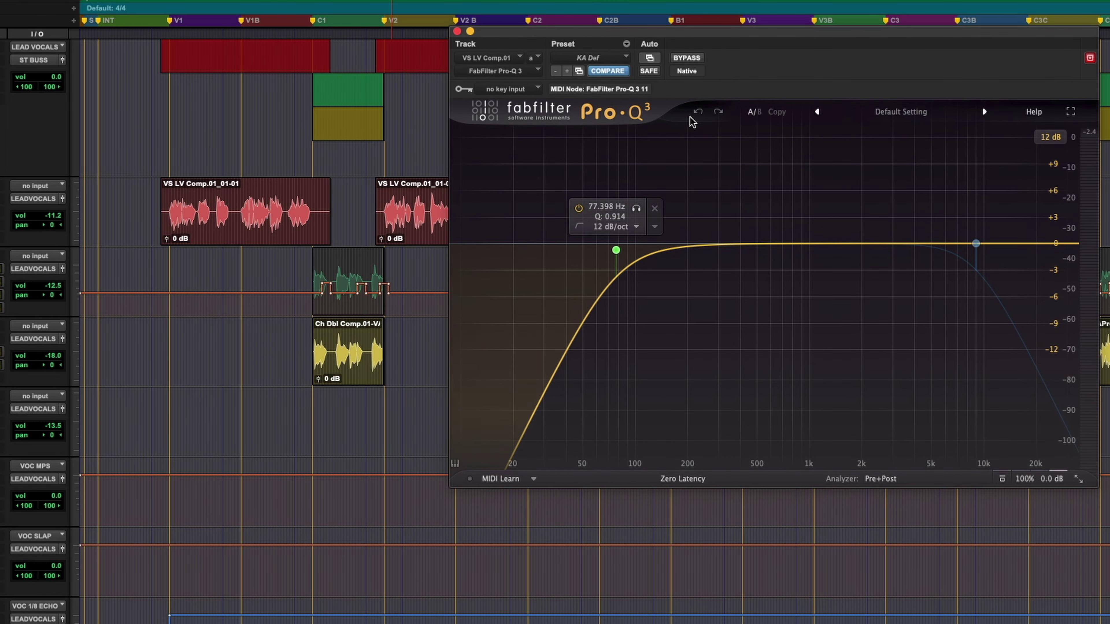
left_click_drag(653, 38, 453, 65)
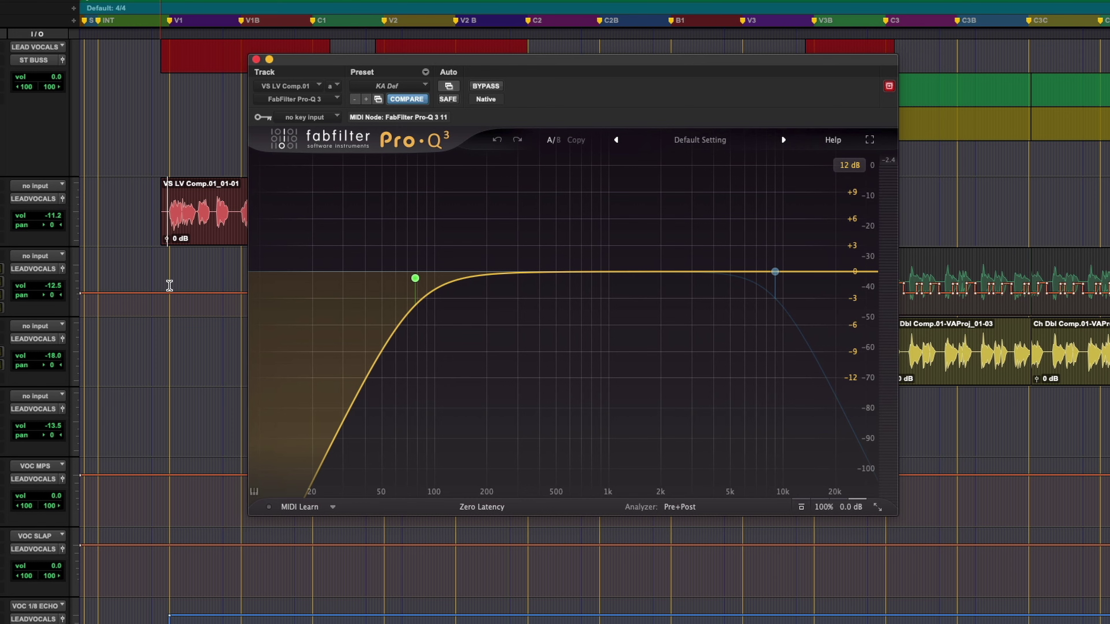
mouse_move(389, 311)
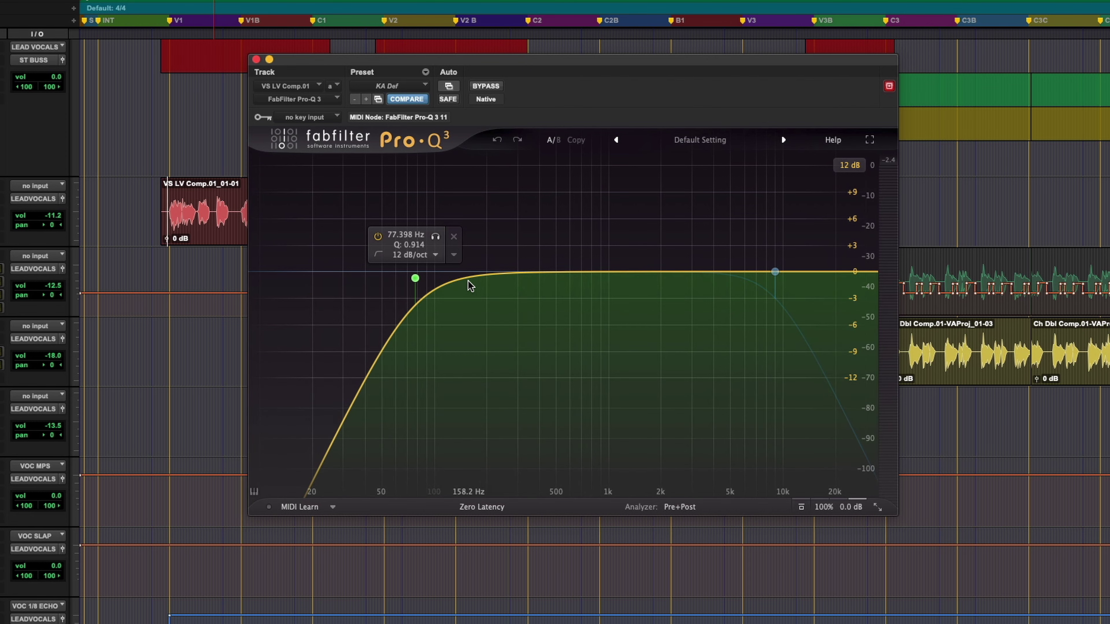
key("space")
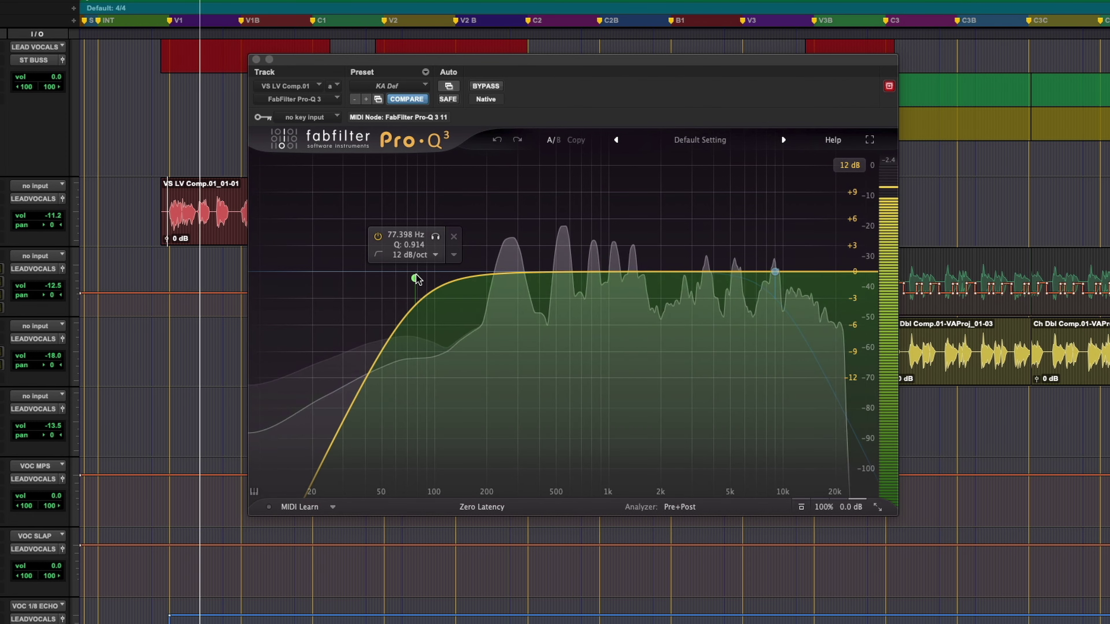
left_click_drag(417, 280, 419, 279)
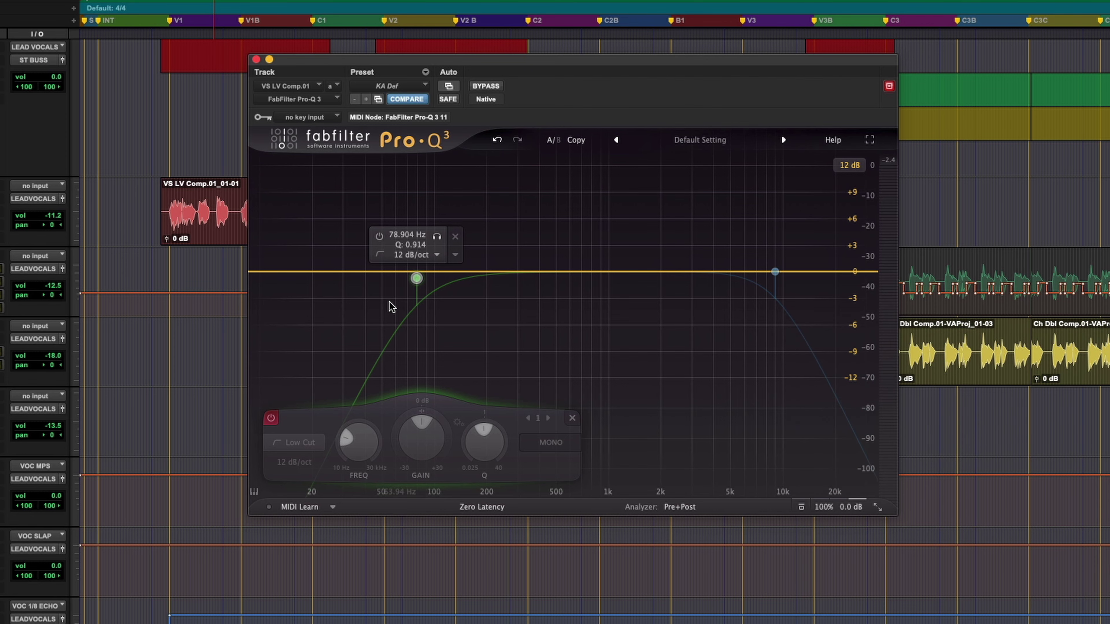
left_click(271, 418)
Add a narrow bell cut of about 2.84 dB at 1905.8 Hz in the Pro-Q 3, disable that band and close the EQ.
left_click_drag(657, 271, 667, 307)
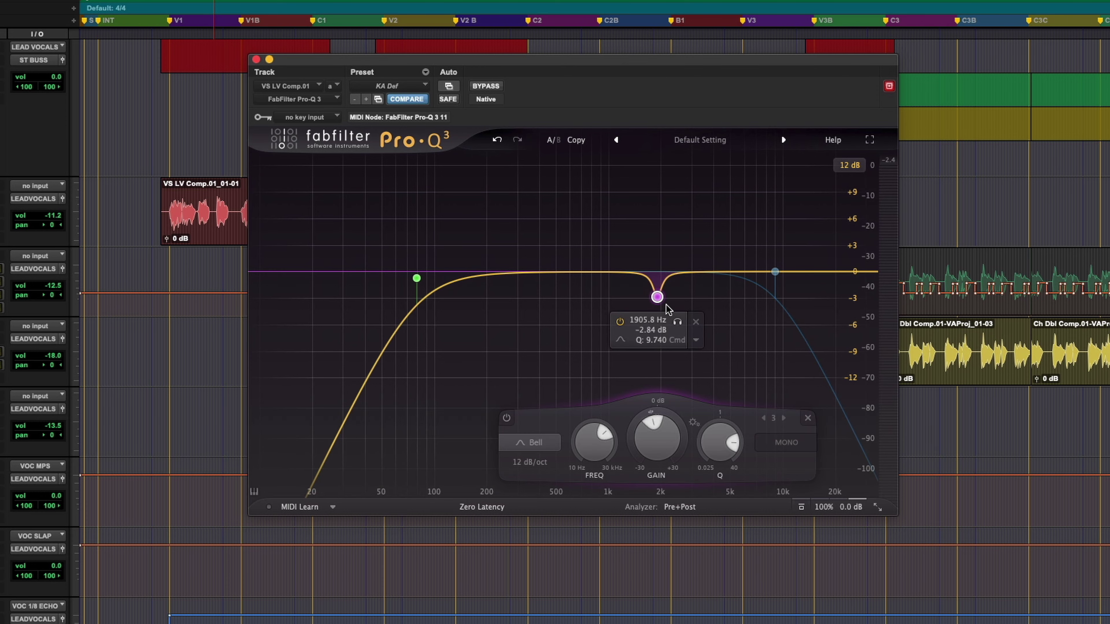
double_click(657, 297)
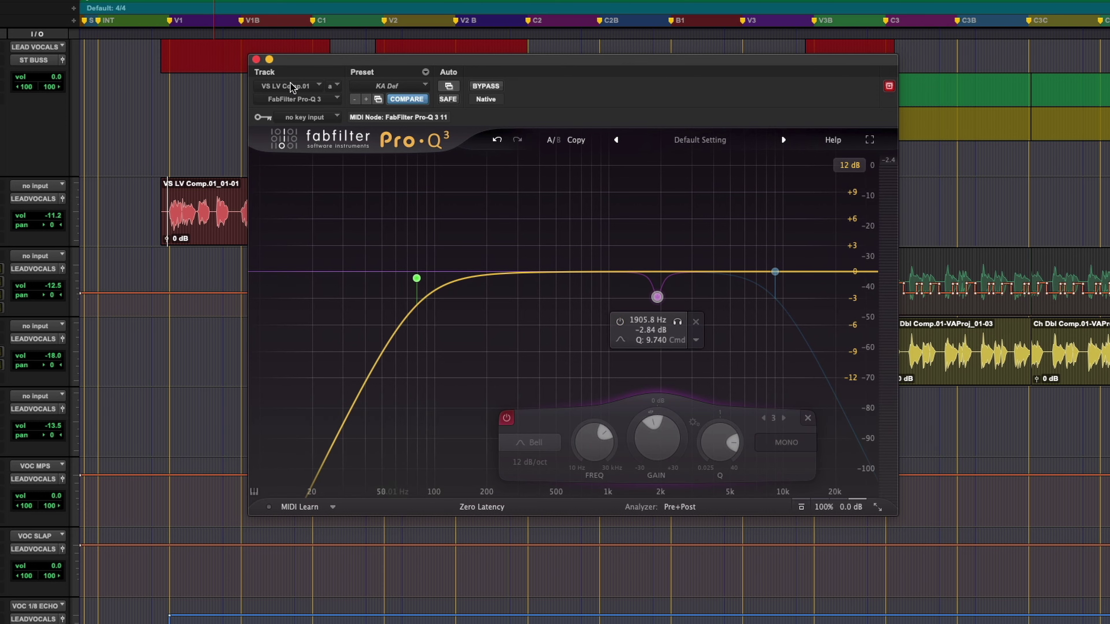
left_click(256, 59)
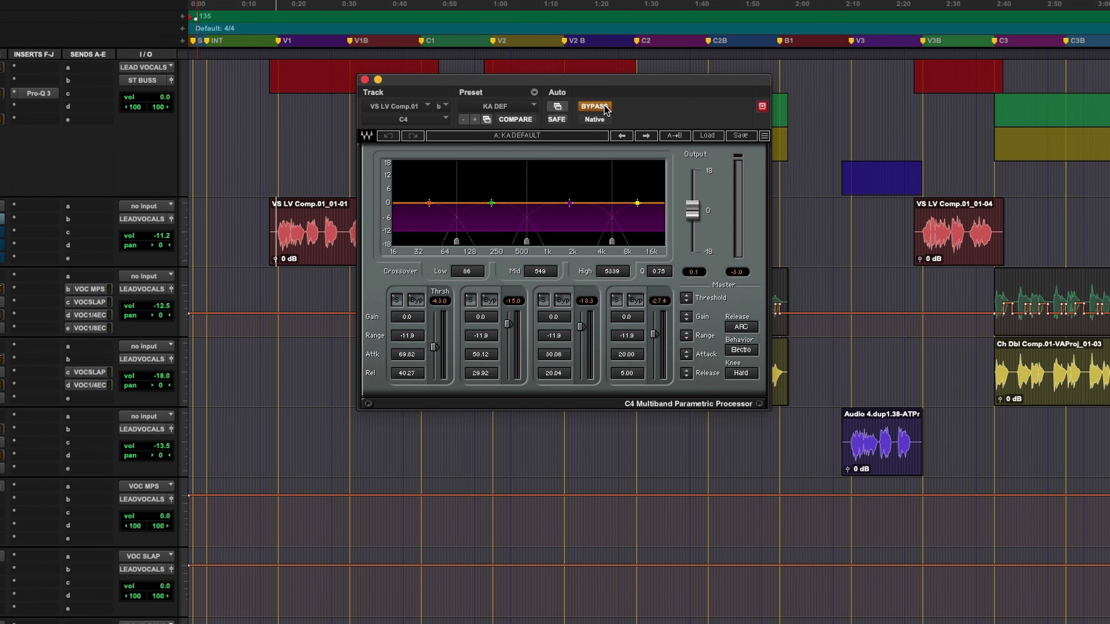
Take the C4 on VS LV Comp.01 out of bypass and set its third band's threshold to -18.2 between playbacks.
left_click(595, 106)
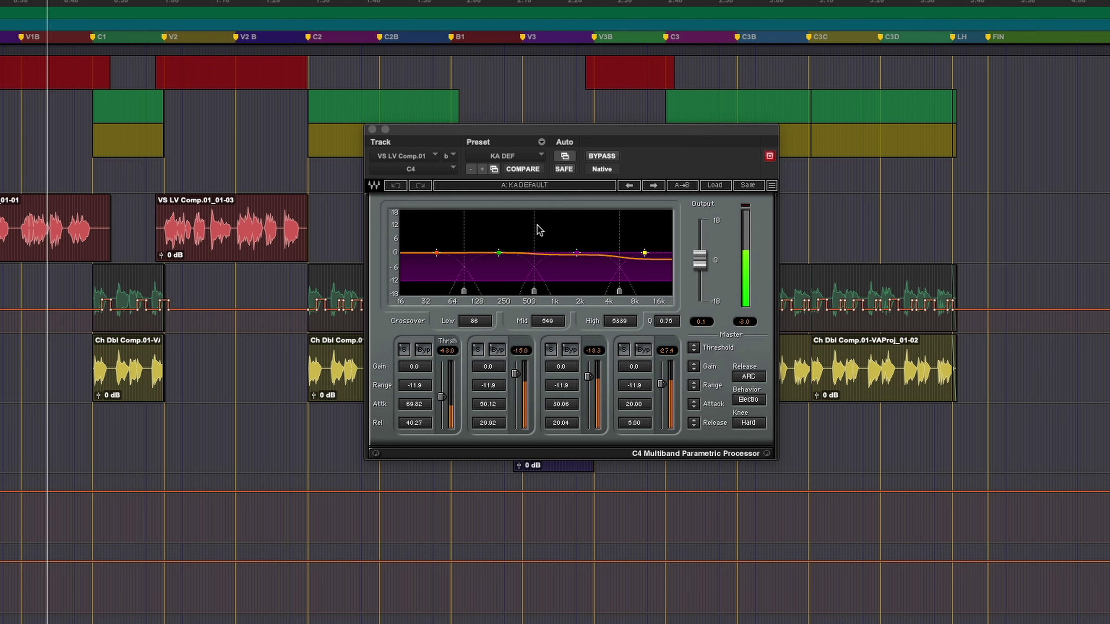
key("space")
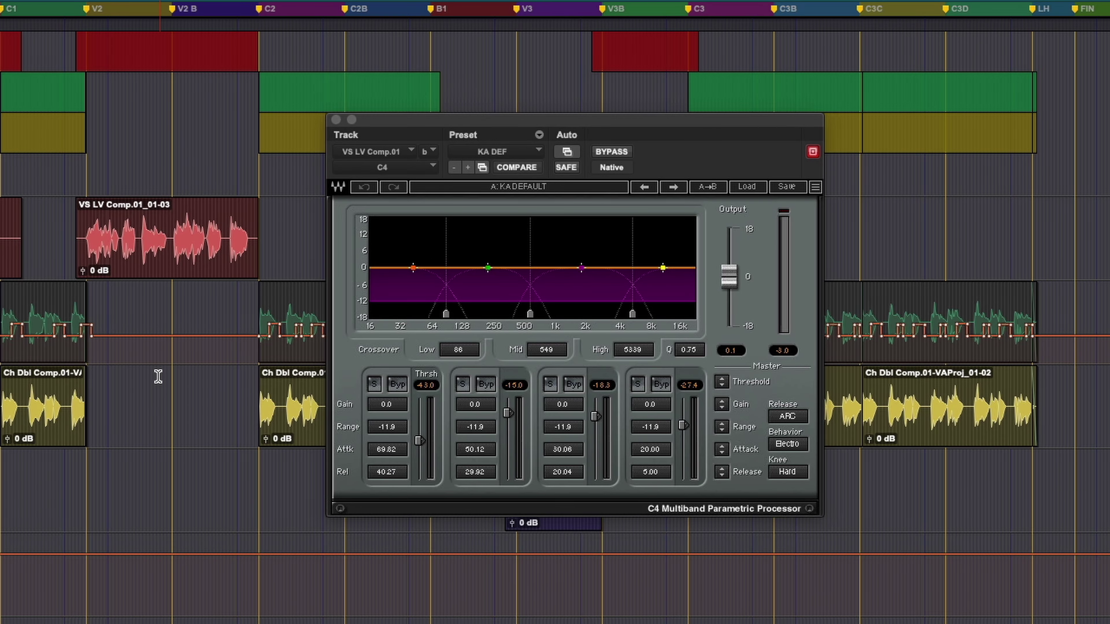
left_click_drag(595, 416, 594, 413)
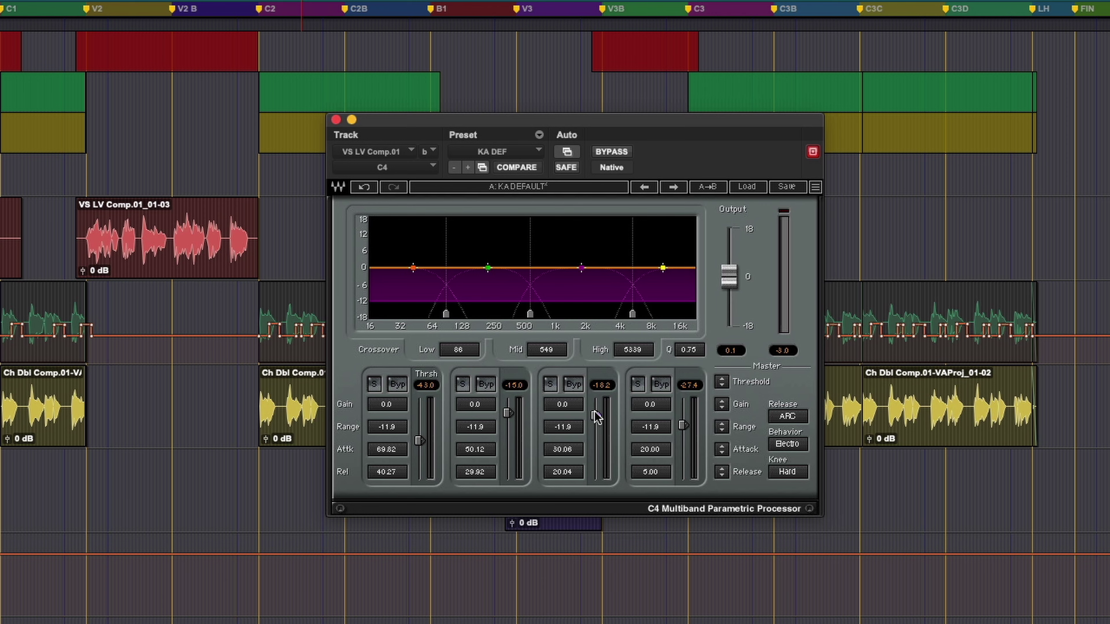
key("space")
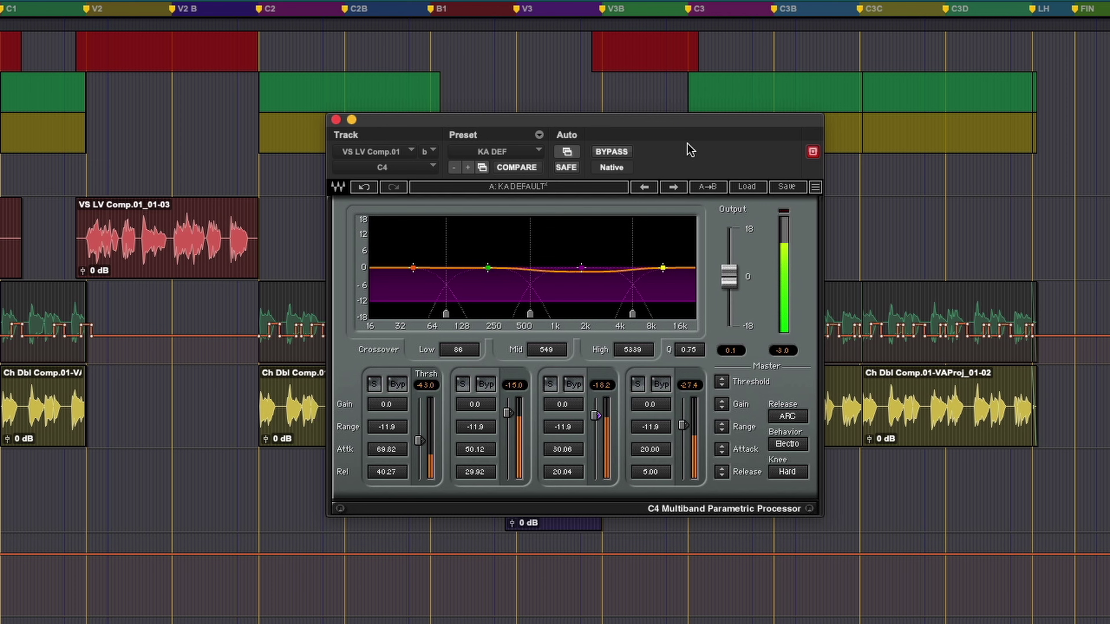
Compare the lead vocal with the C4 bypassed and active, and set the plug-in's output to 0.4.
left_click(621, 152)
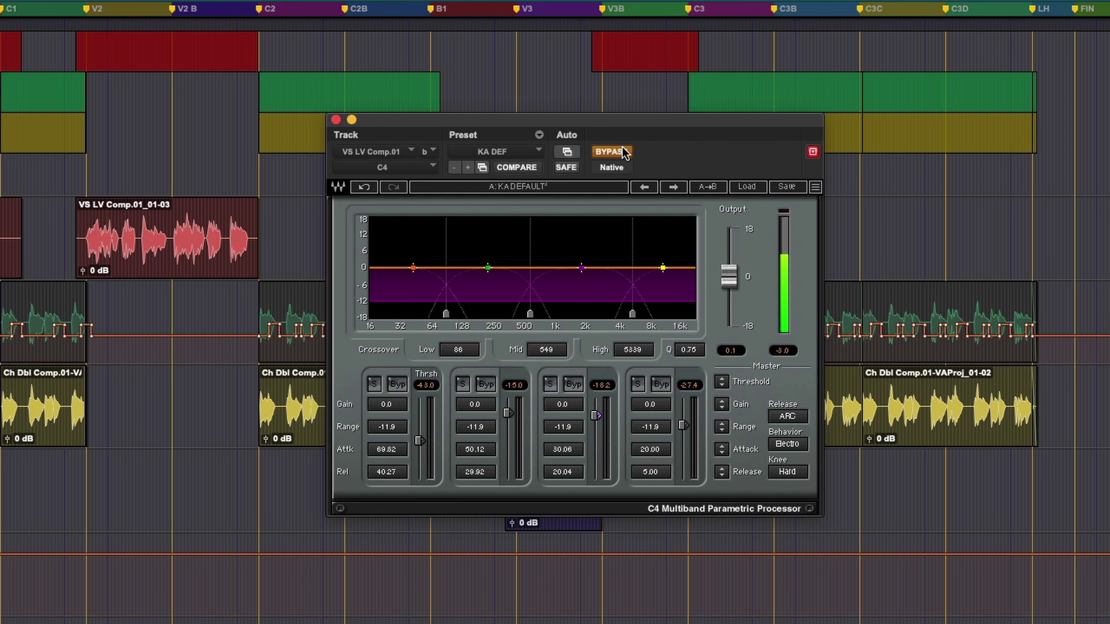
left_click(620, 152)
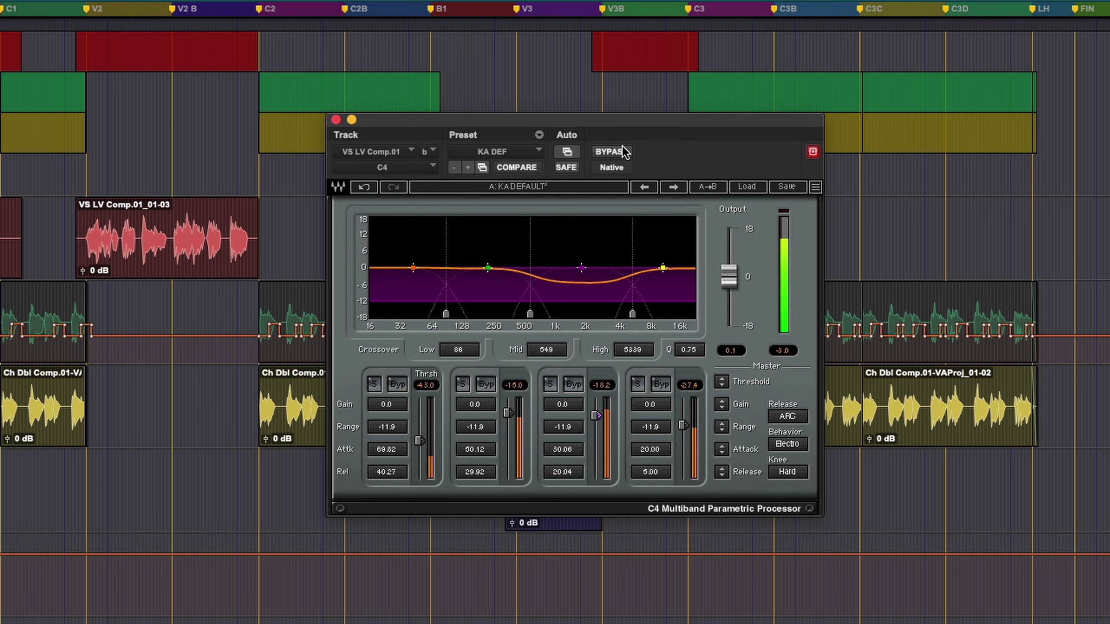
left_click_drag(737, 284, 737, 282)
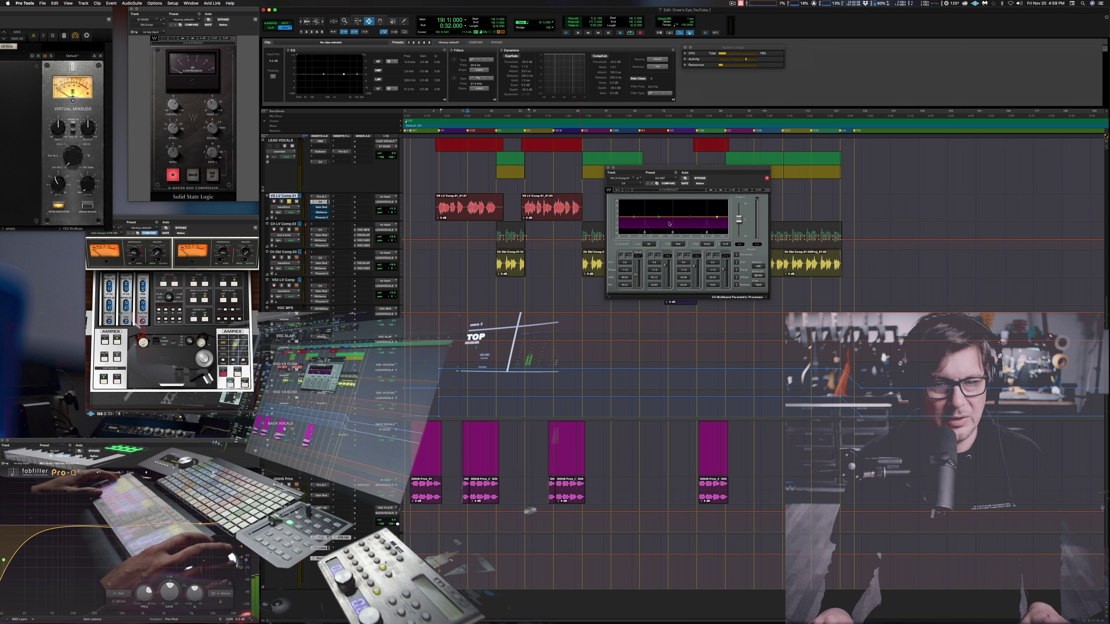
Open the Gain Reduction plug-in on VS LV Comp.01, activate it and play the vocal through it.
left_click(321, 206)
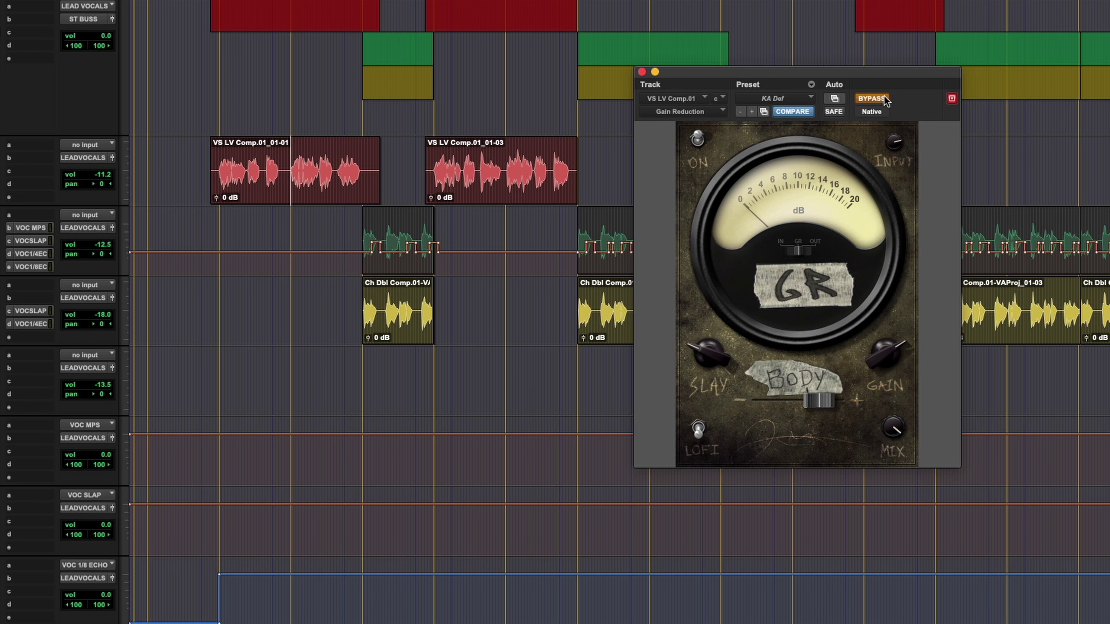
left_click_drag(884, 88, 692, 97)
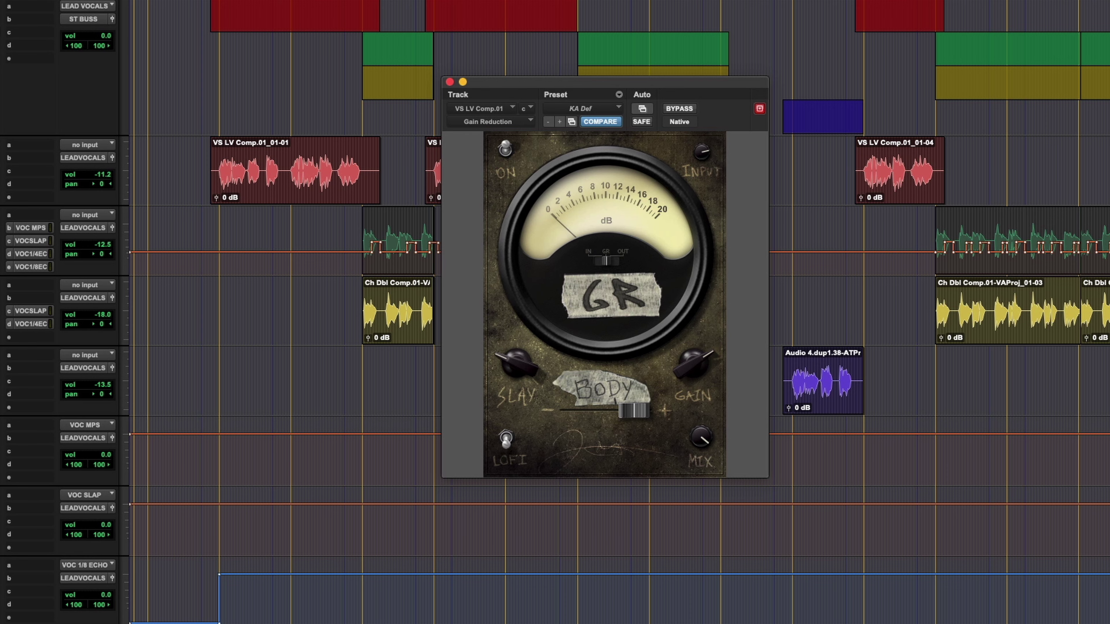
key("space")
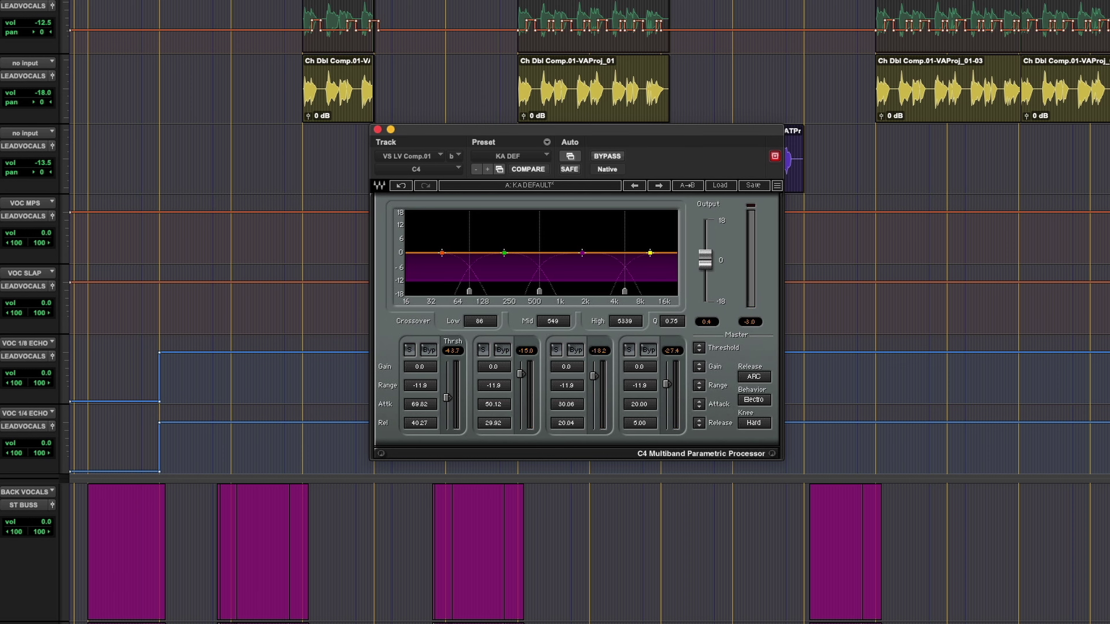
Play the second verse vocal again through the C4 to examine its multiband compression.
key("space")
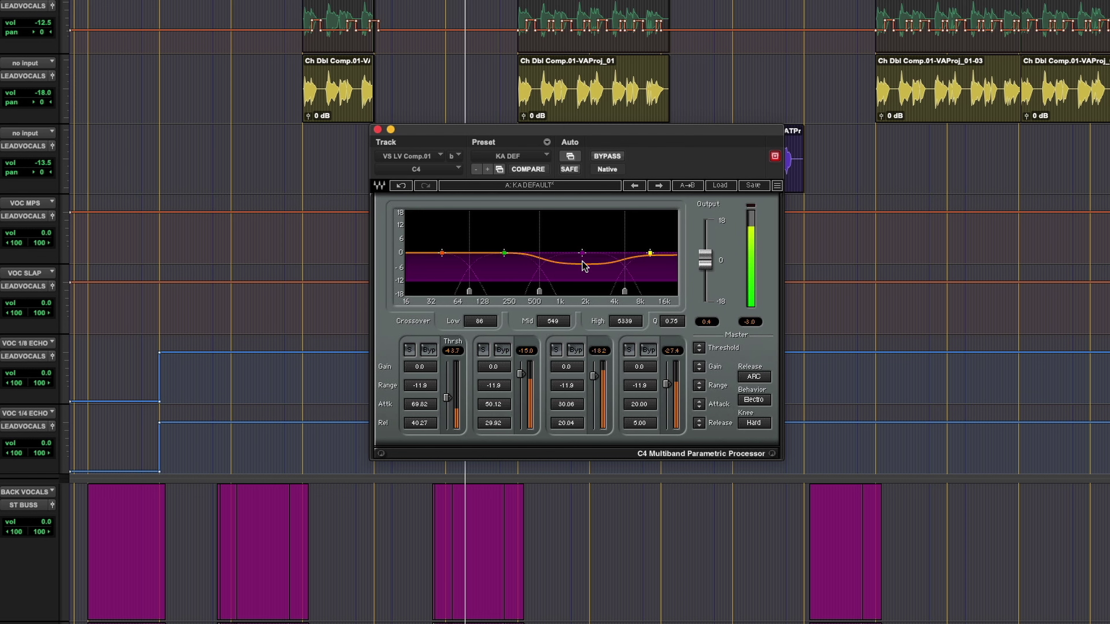
key("space")
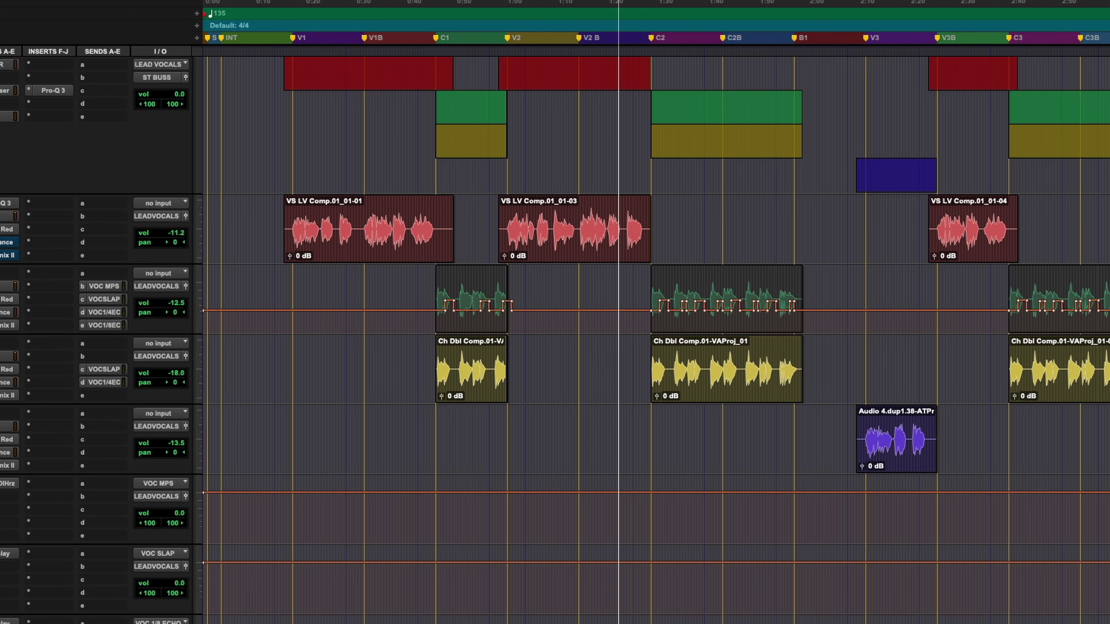
left_click(187, 216)
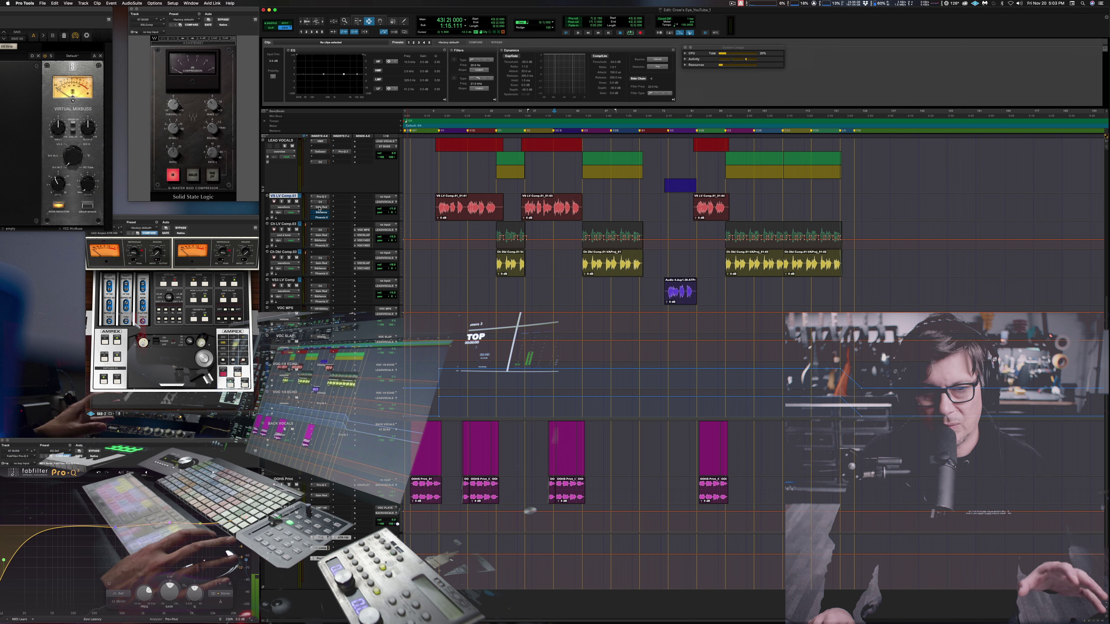
Audition the Sibilance de-esser on VS LV Comp.01, set its threshold to -13.2 and close it.
left_click(321, 212)
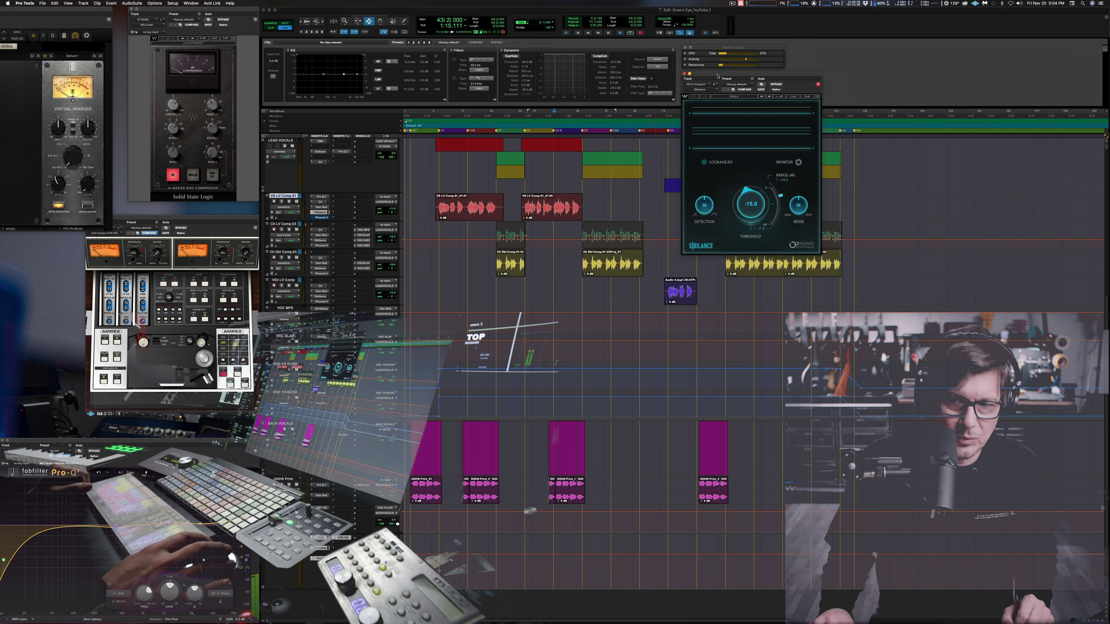
left_click_drag(714, 83, 621, 197)
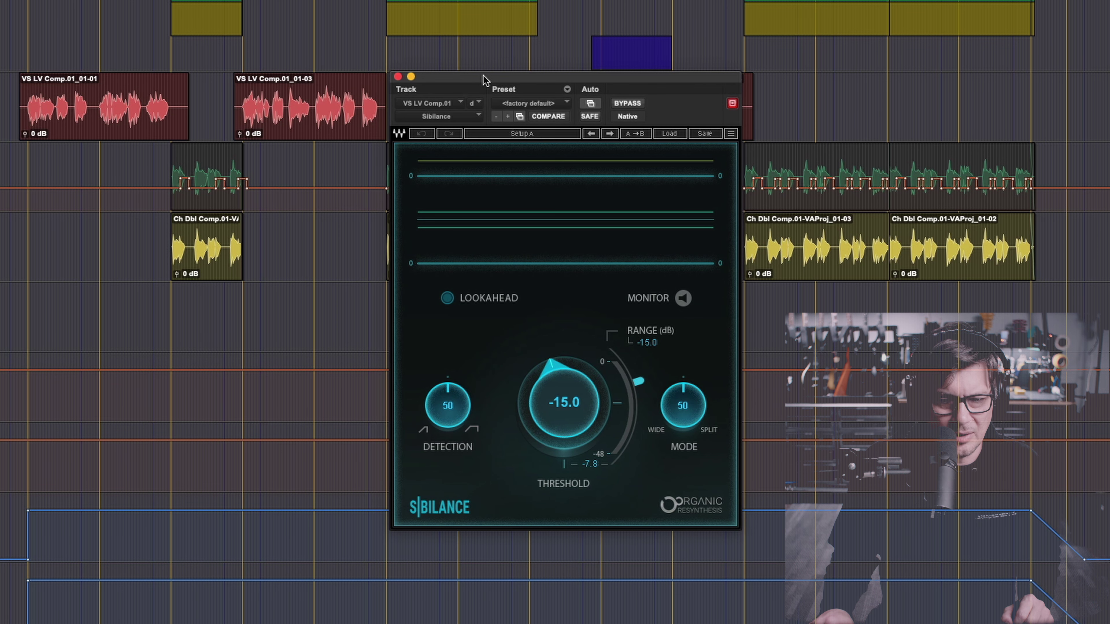
left_click_drag(484, 80, 482, 80)
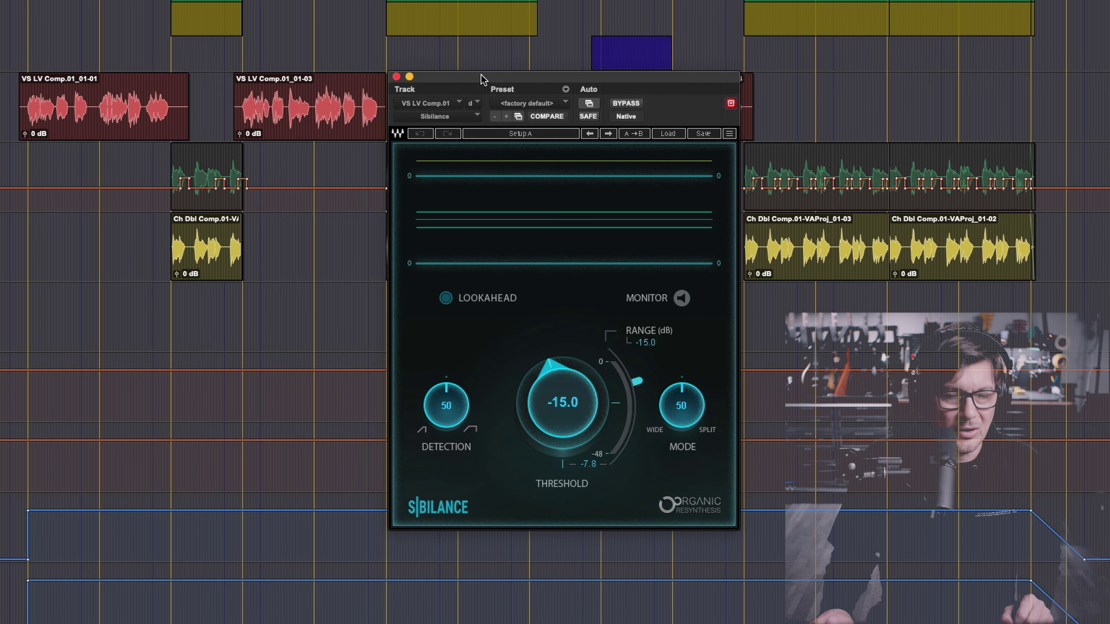
key("space")
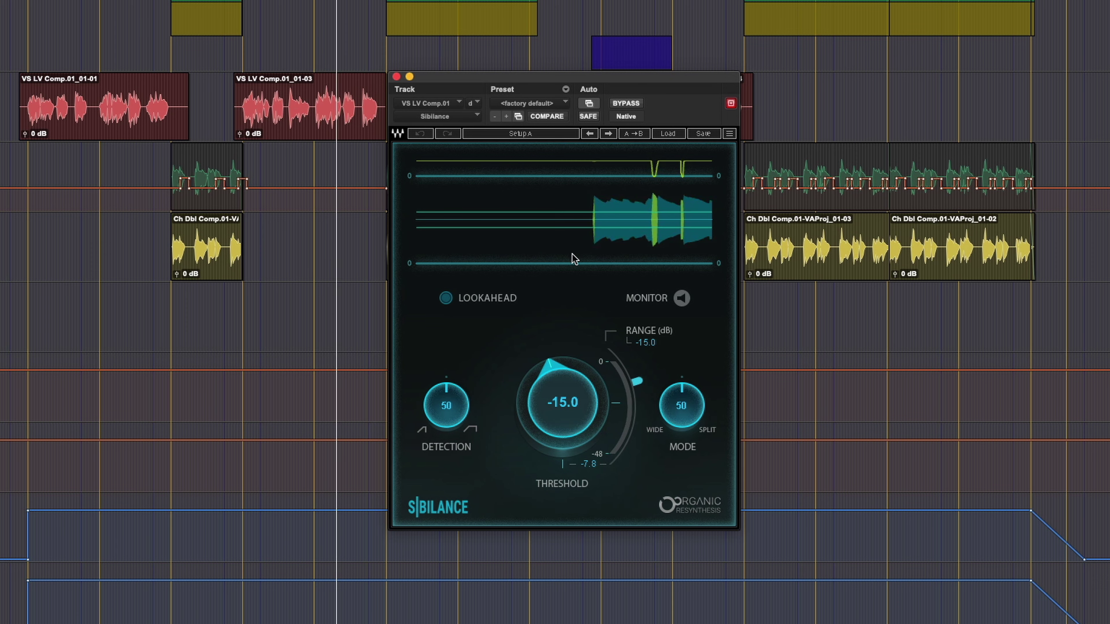
mouse_move(562, 402)
left_mouse_down()
mouse_move(562, 417)
mouse_move(562, 394)
left_mouse_up()
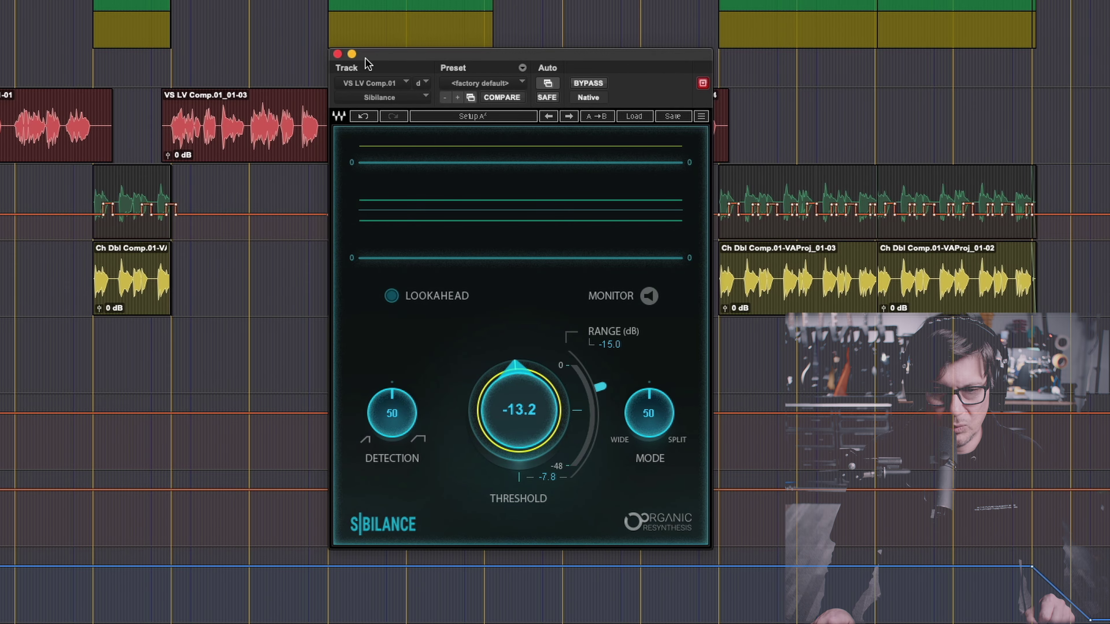
left_click(338, 54)
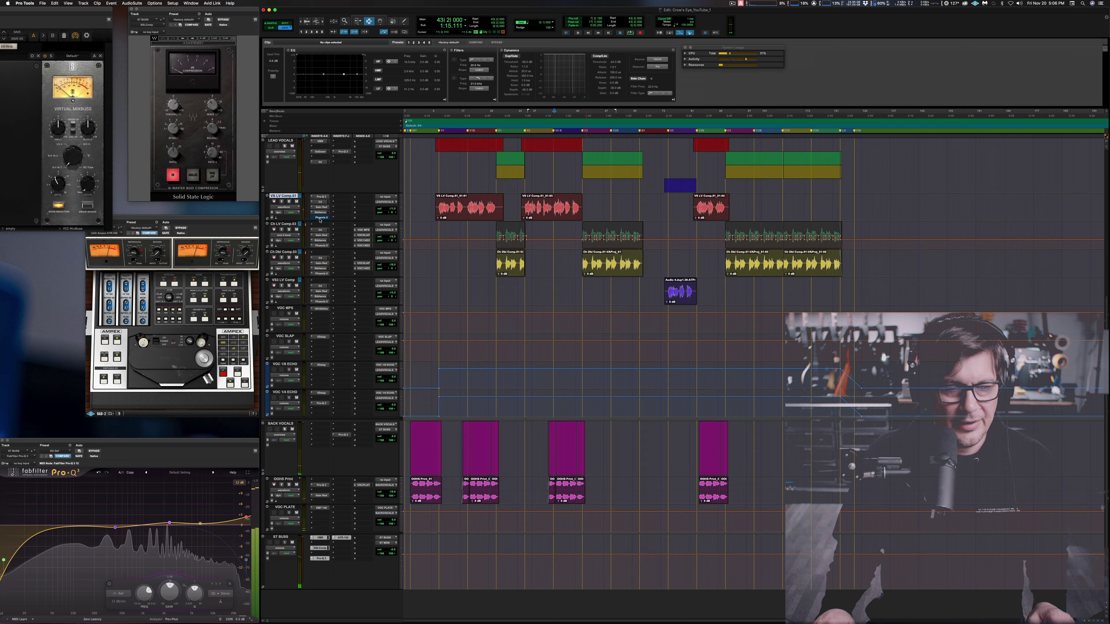
Open the Phoenix II tape emulation on VS LV Comp.01 and play the vocal to inspect its effect.
left_click(320, 217)
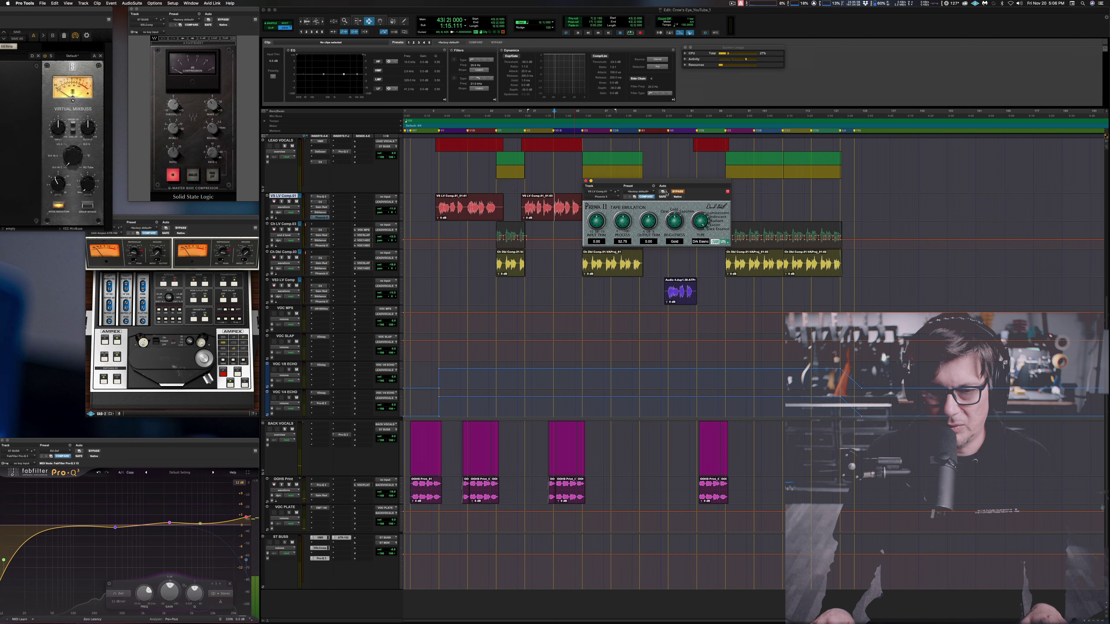
left_click_drag(674, 184, 567, 269)
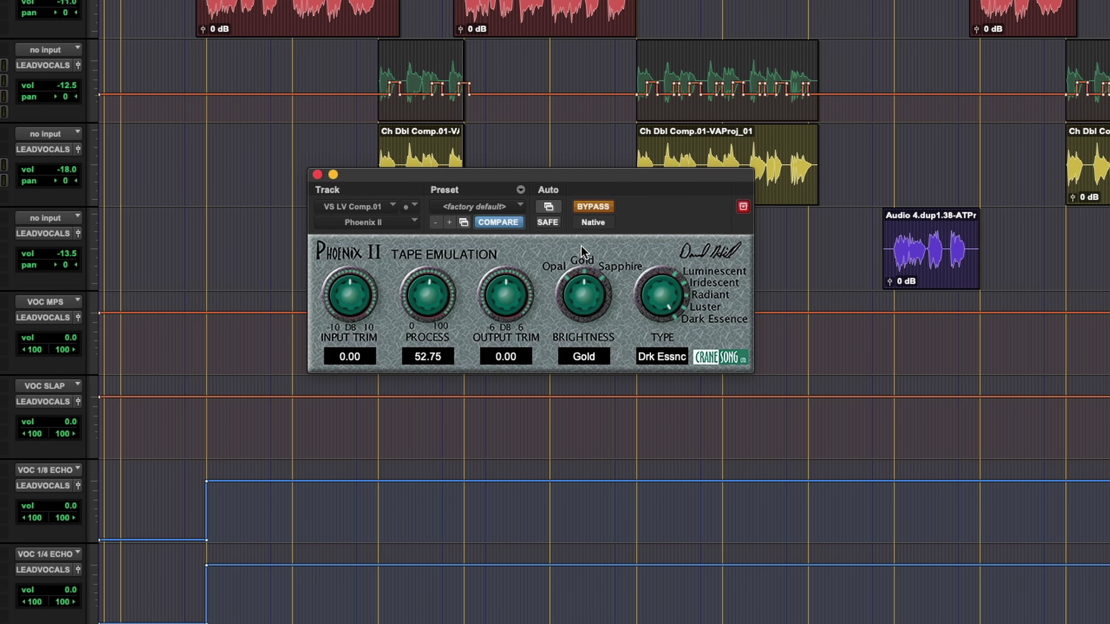
key("space")
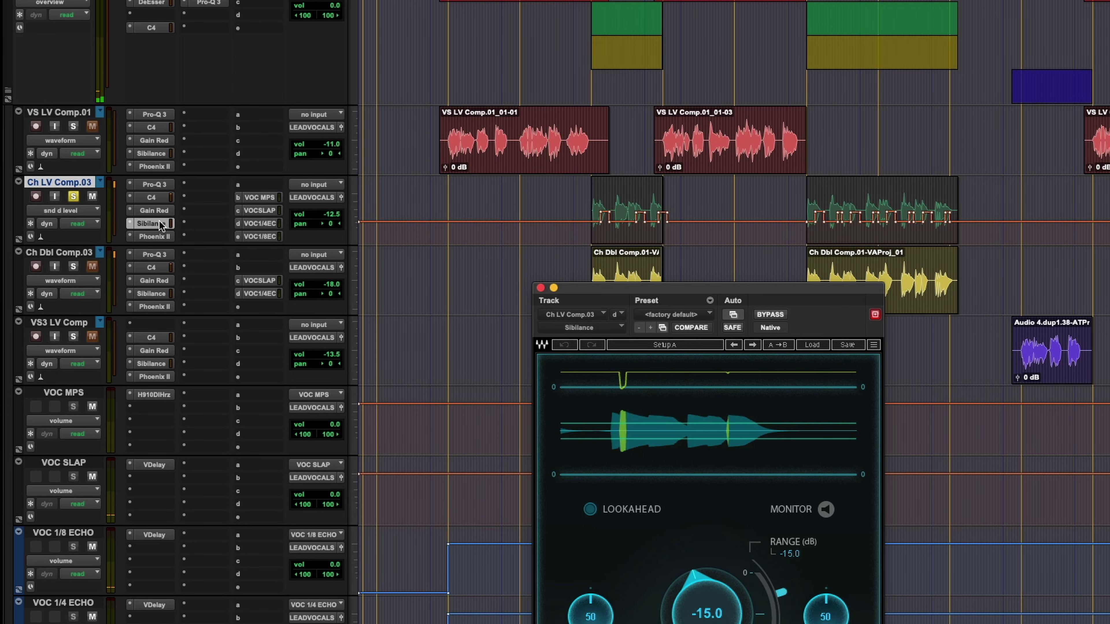
Inspect the Phoenix II settings on Ch LV Comp.03 and its VOC SLAP, quarter-note echo and VOC MPS sends.
left_click(173, 234)
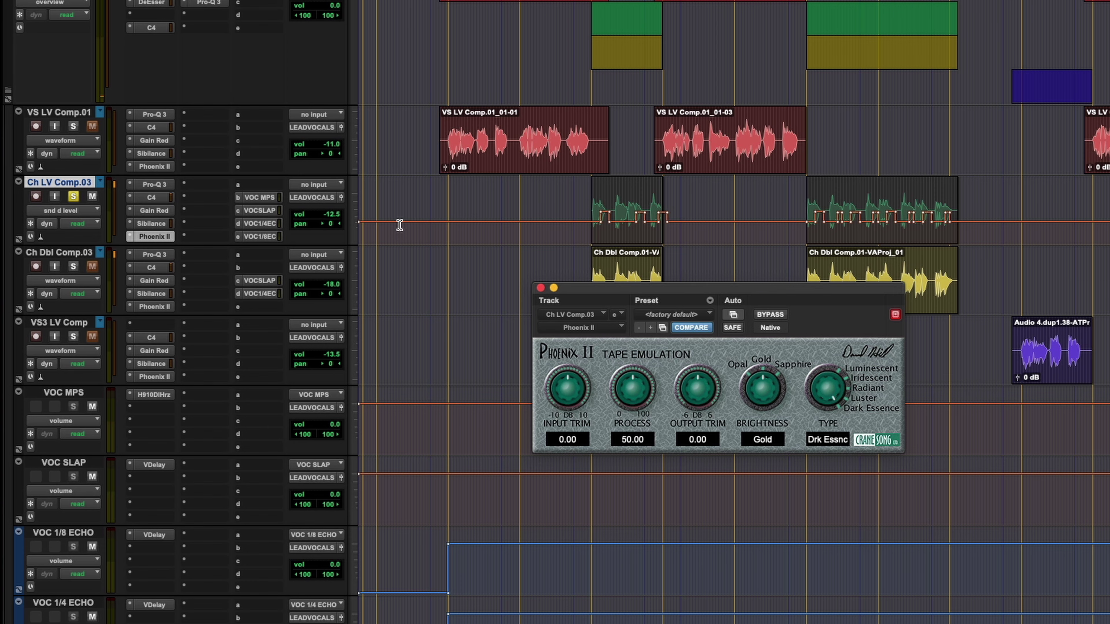
left_click(272, 199)
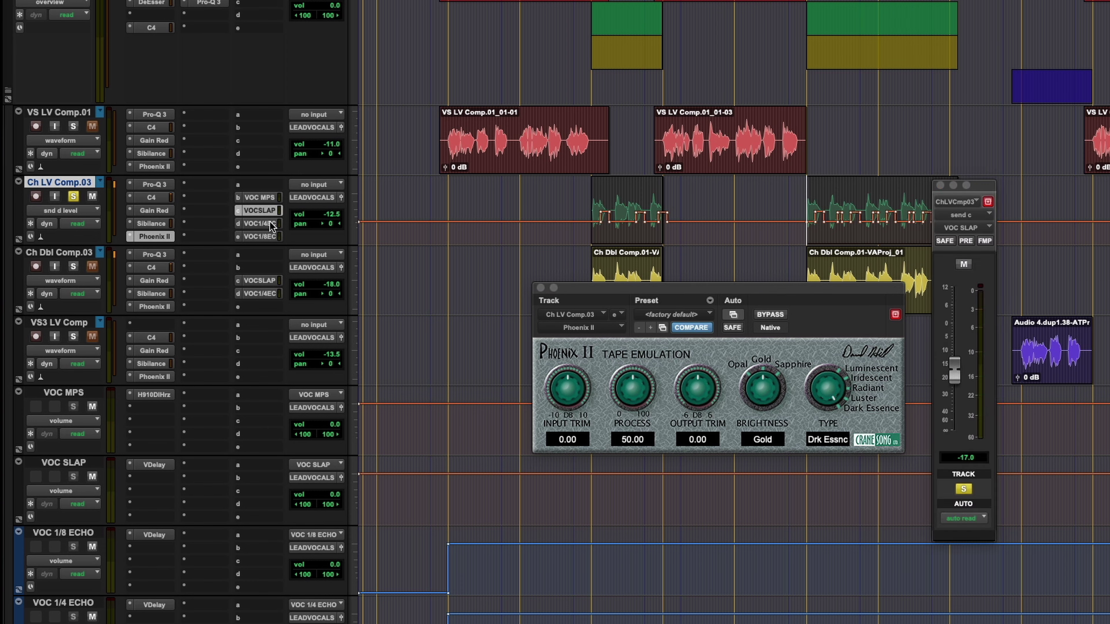
left_click(267, 223)
left_click(265, 196)
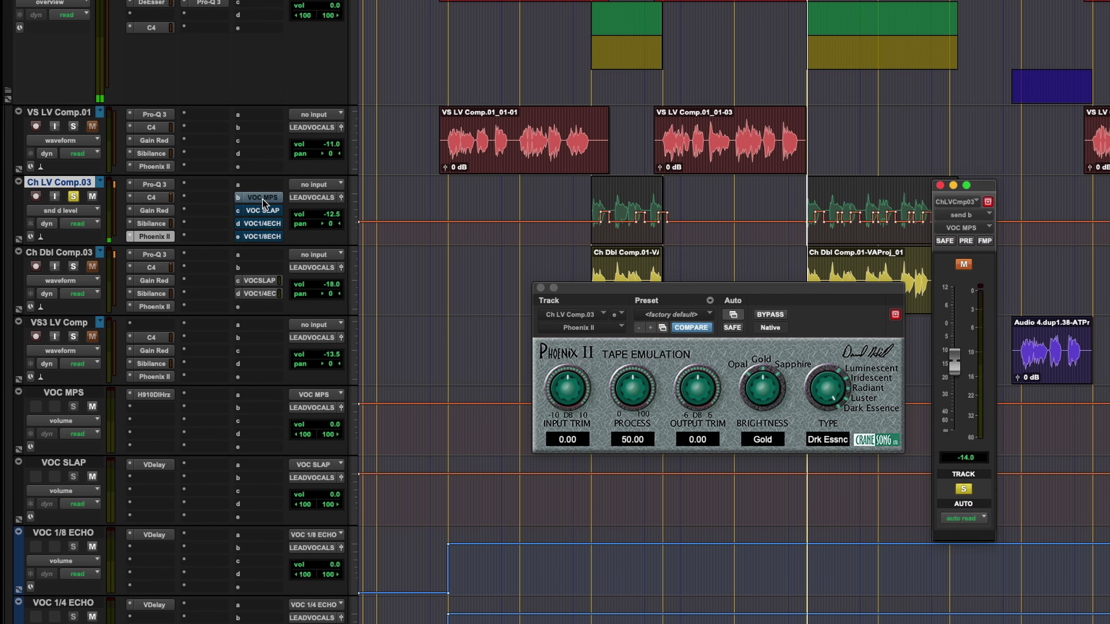
Unmute the VOC MPS send on Ch LV Comp.03 and inspect the H910 Dual Harmonizer and the VDelay on VOC SLAP.
left_click(263, 199, "super")
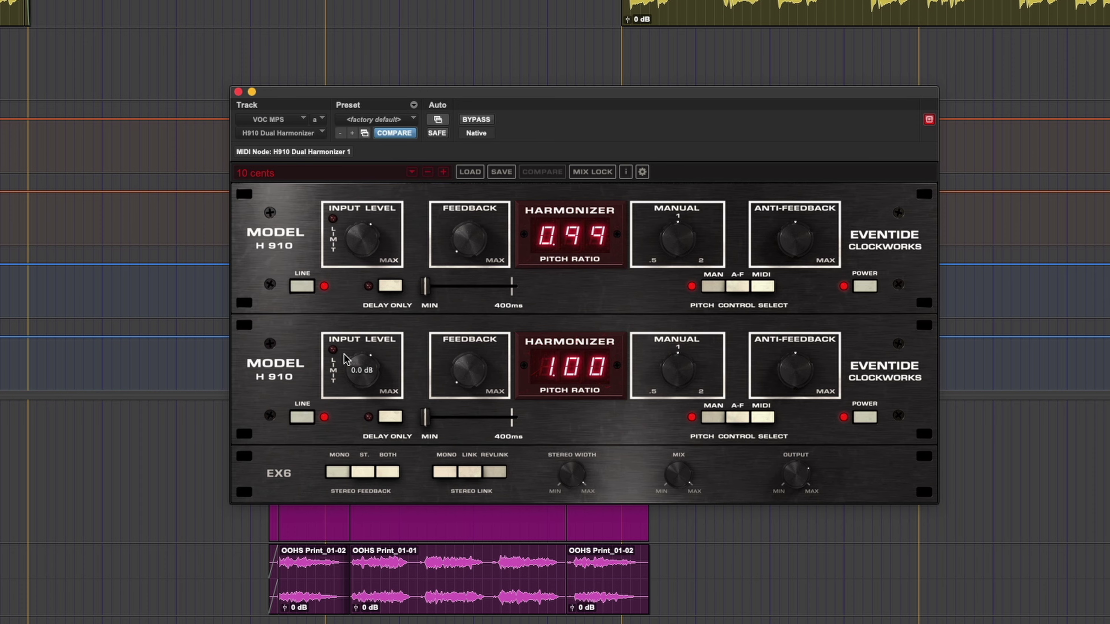
left_click(368, 235)
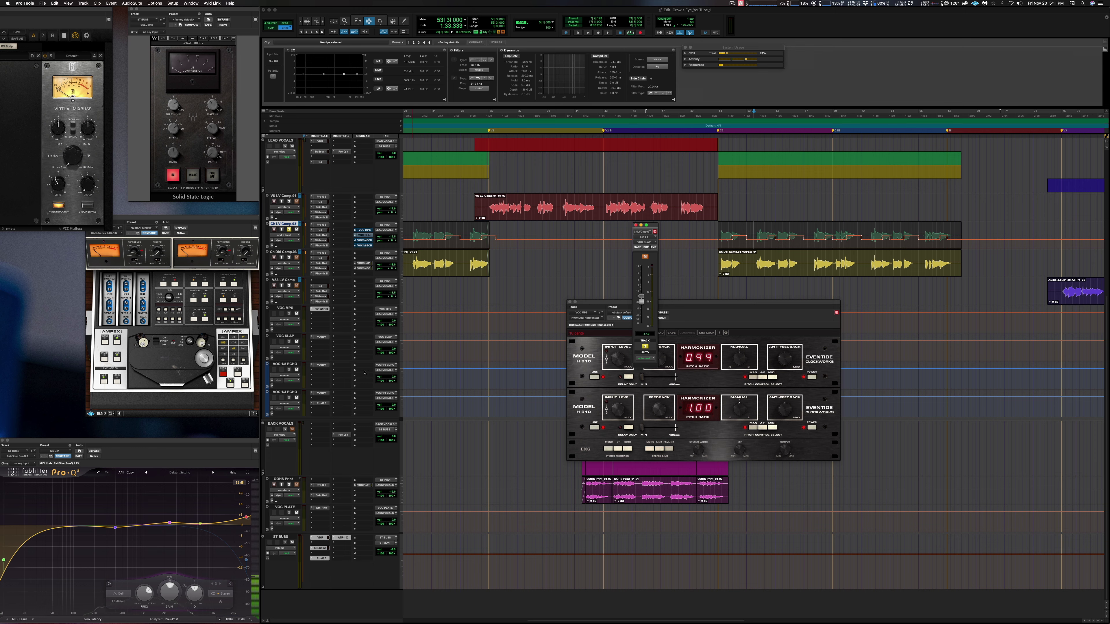
left_click(321, 337)
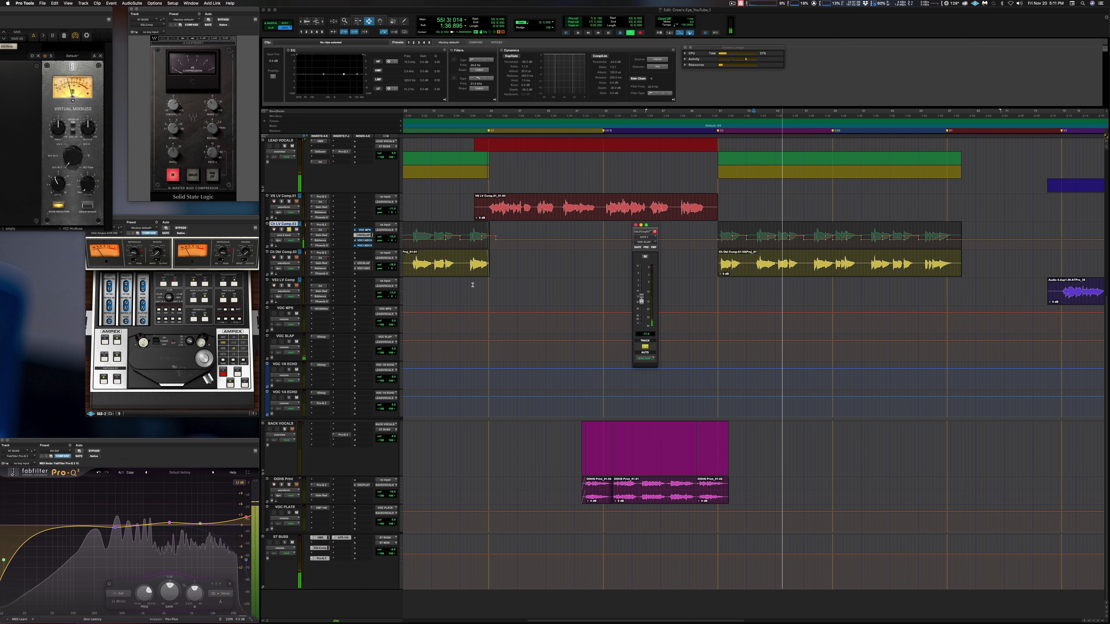
Audition the VOC SLAP send on Ch LV Comp.03 and unmute its VOC MPS and VOC 1/4 ECHO sends.
key("space")
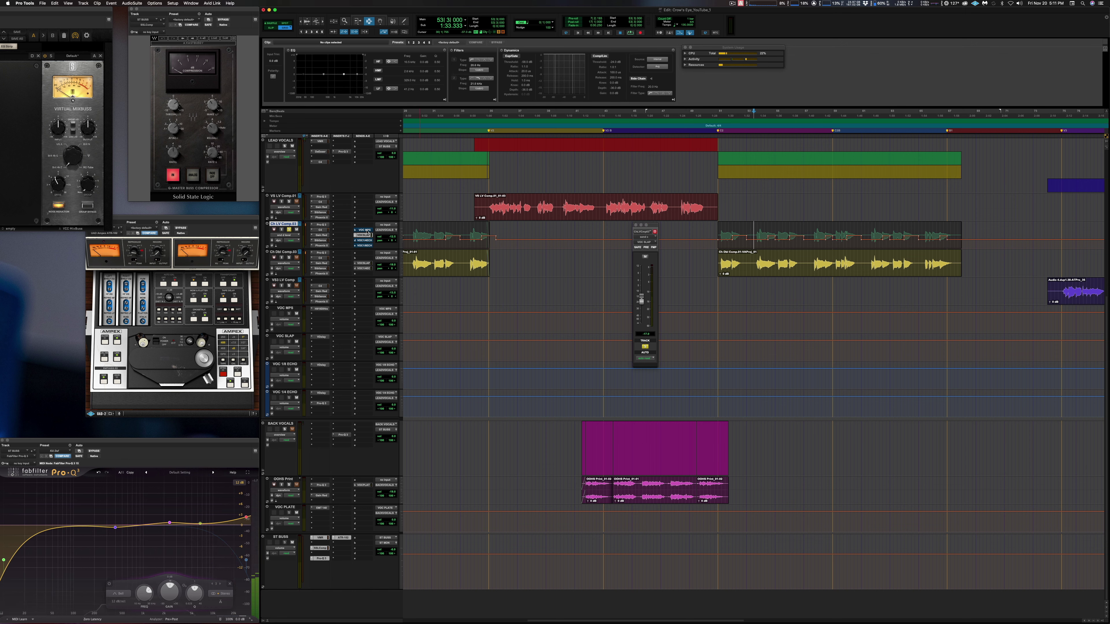
key("space")
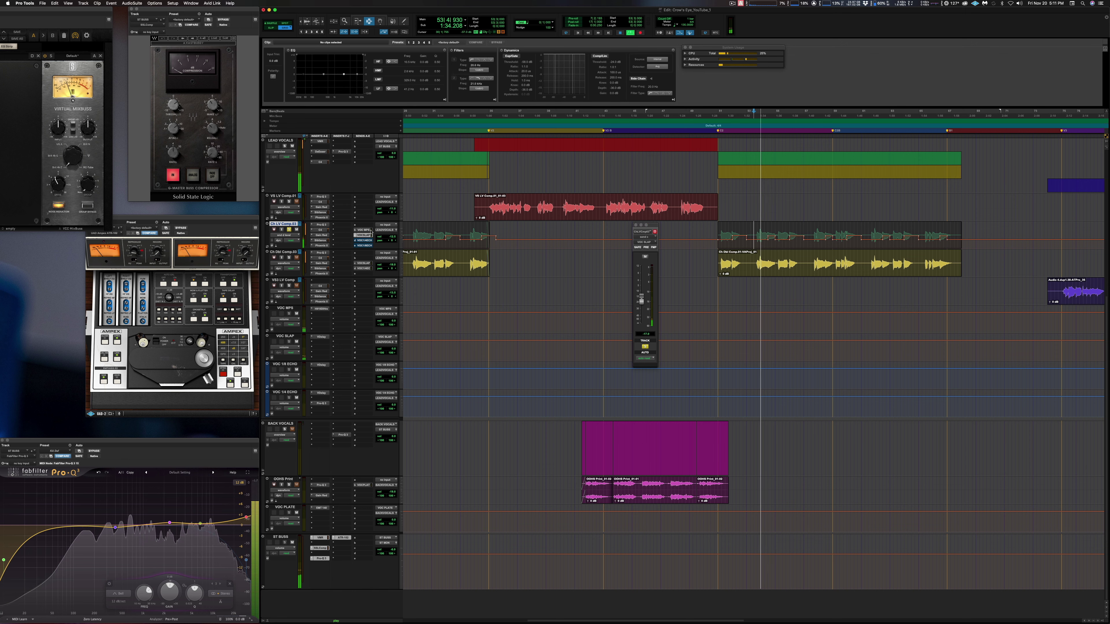
left_click(366, 231)
key("space")
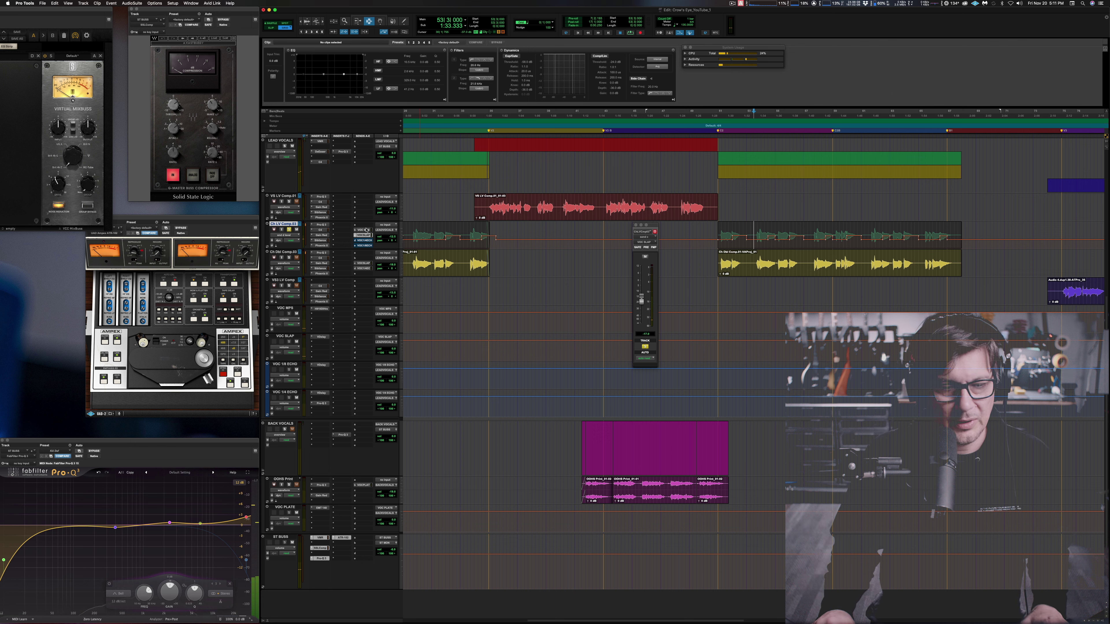
left_click(366, 236)
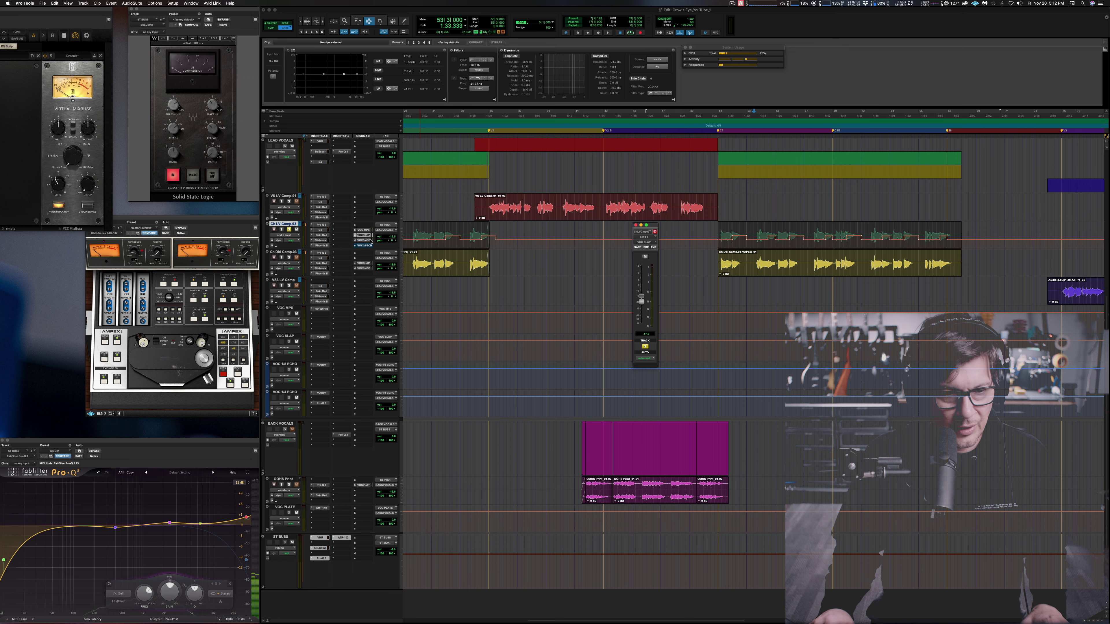
Display the VOC 1/4 ECHO send level automation on Ch LV Comp.03, play it and enlarge the track to jumbo height.
left_click(300, 236)
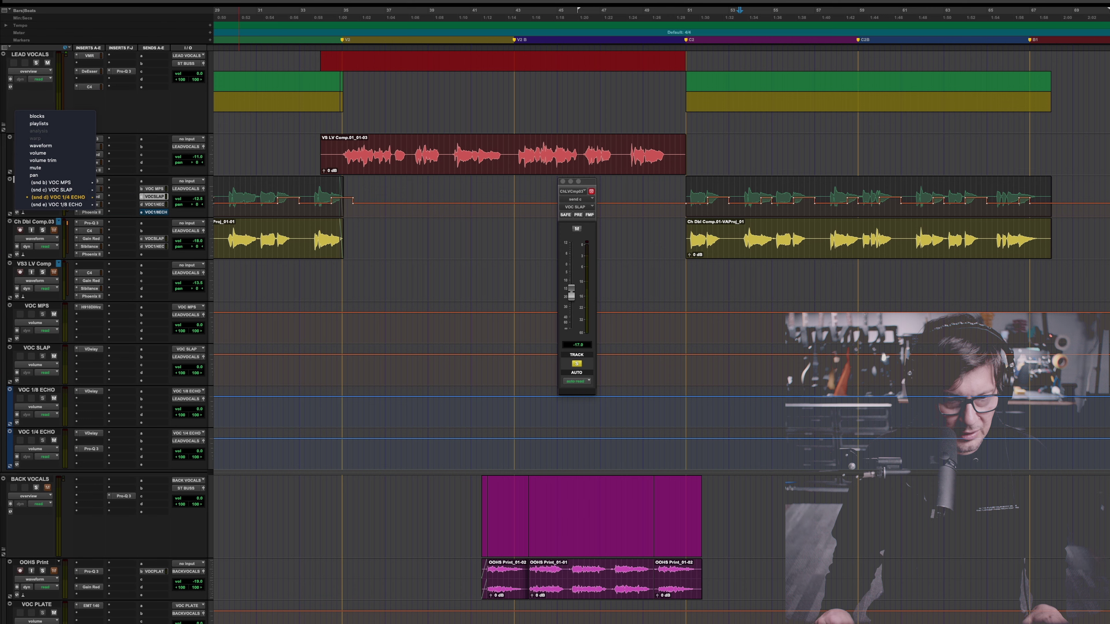
left_click(58, 197)
key("space")
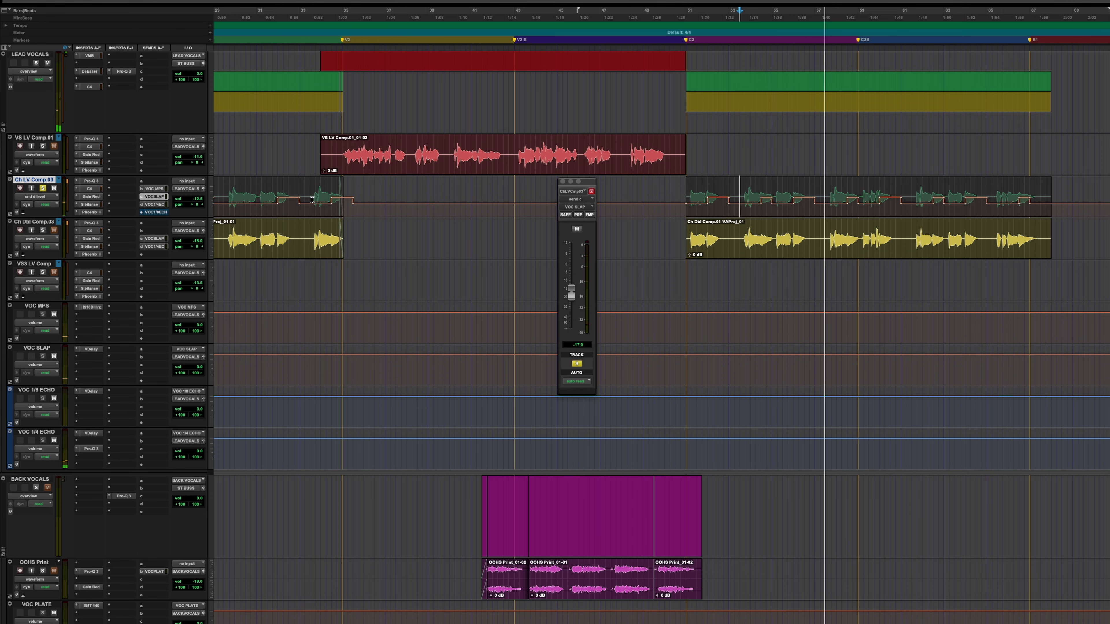
left_click(211, 191)
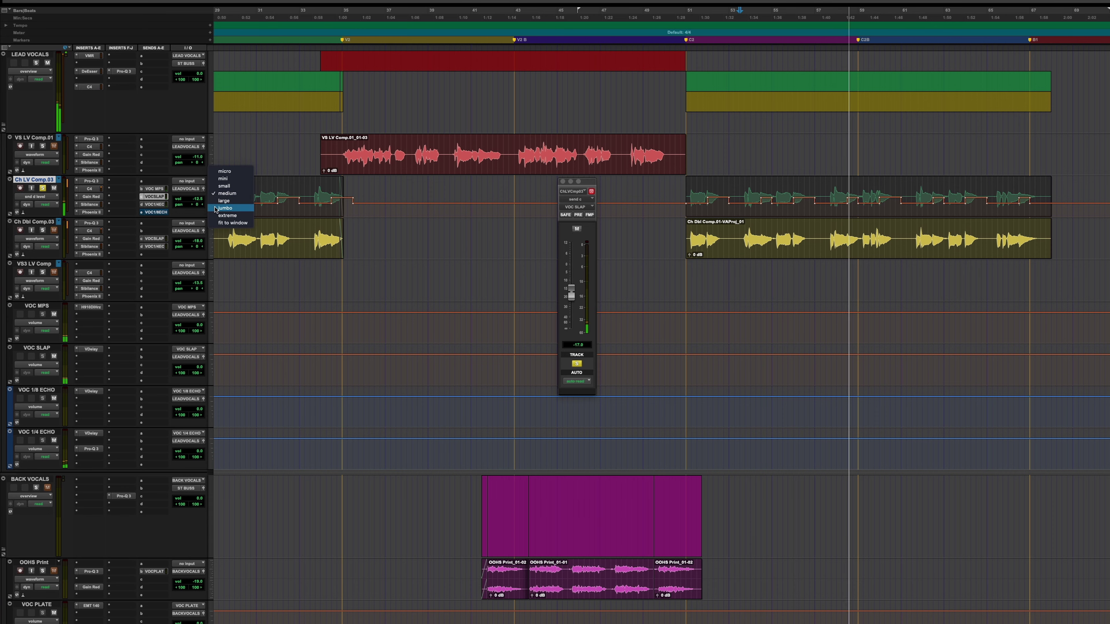
left_click(229, 205)
key("space")
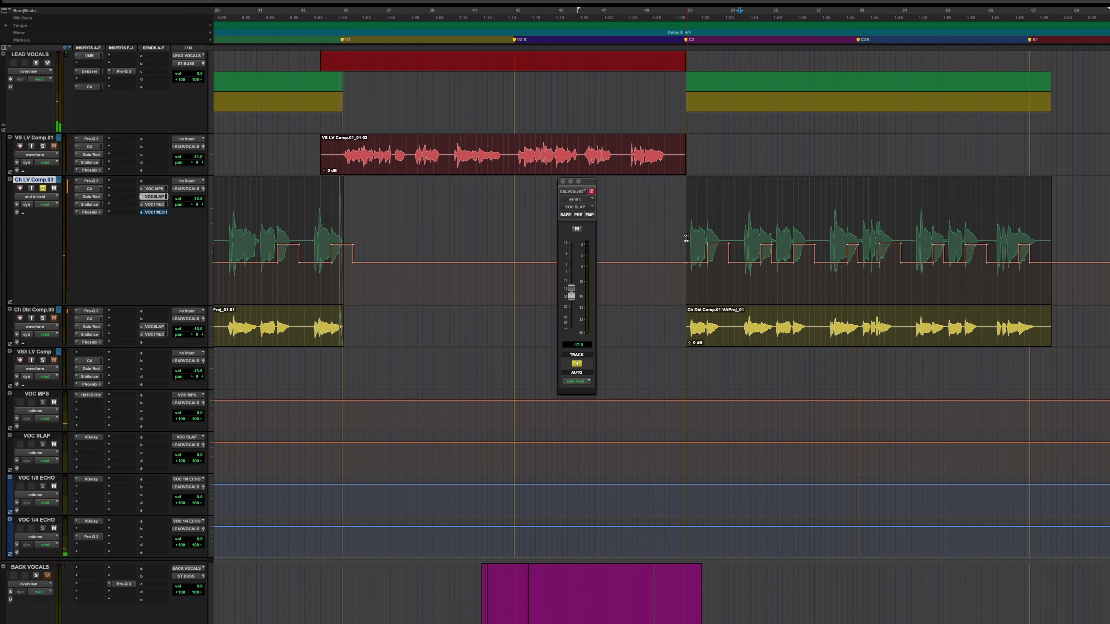
Examine the raised VOC 1/4 ECHO send automation on the first phrase of the second chorus up close.
left_click(686, 238)
key("super+bracketright")
key("super+bracketright")
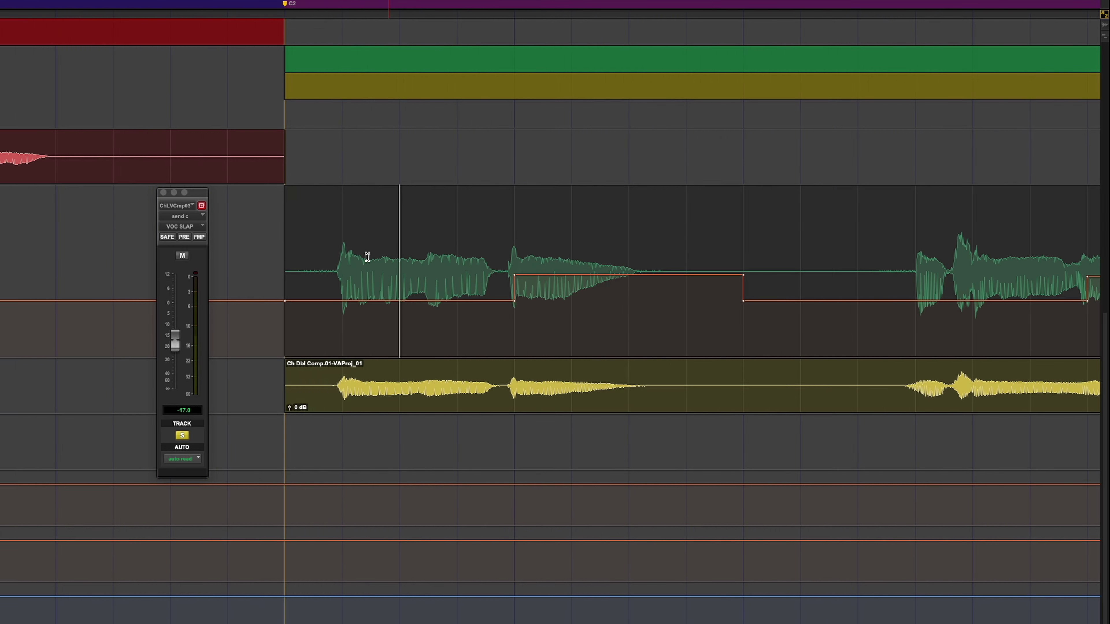
left_click(556, 274)
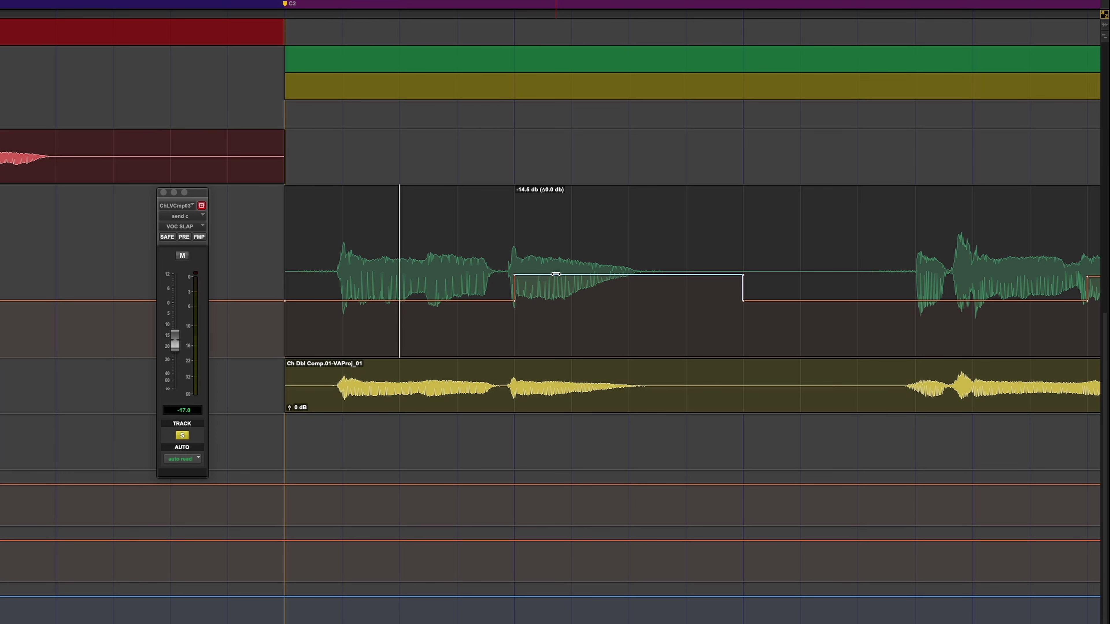
key("super+bracketleft")
key("super+bracketleft")
Play Ch LV Comp.03 from the C2 marker to hear the quarter-note echo throws and close the VOC SLAP send window.
left_click(371, 266)
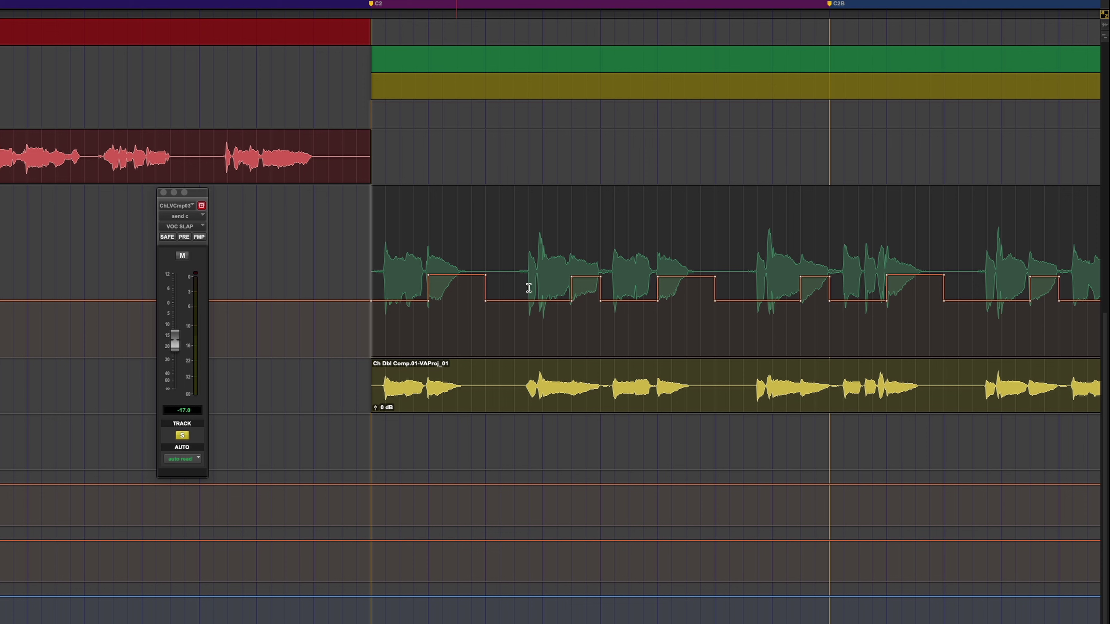
key("space")
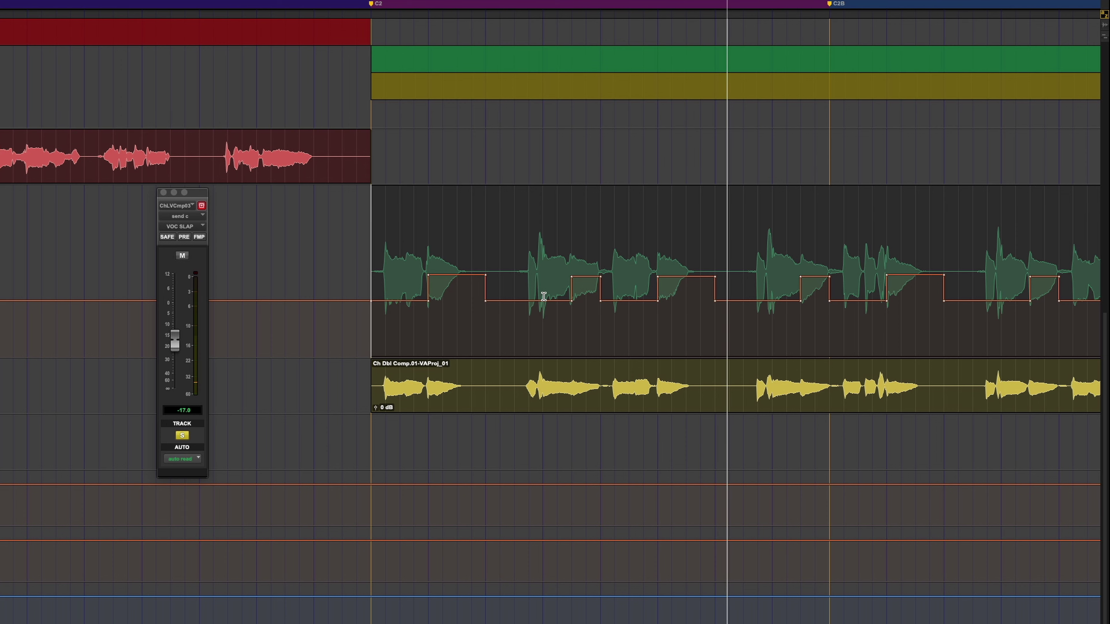
key("r")
key("r")
key("r")
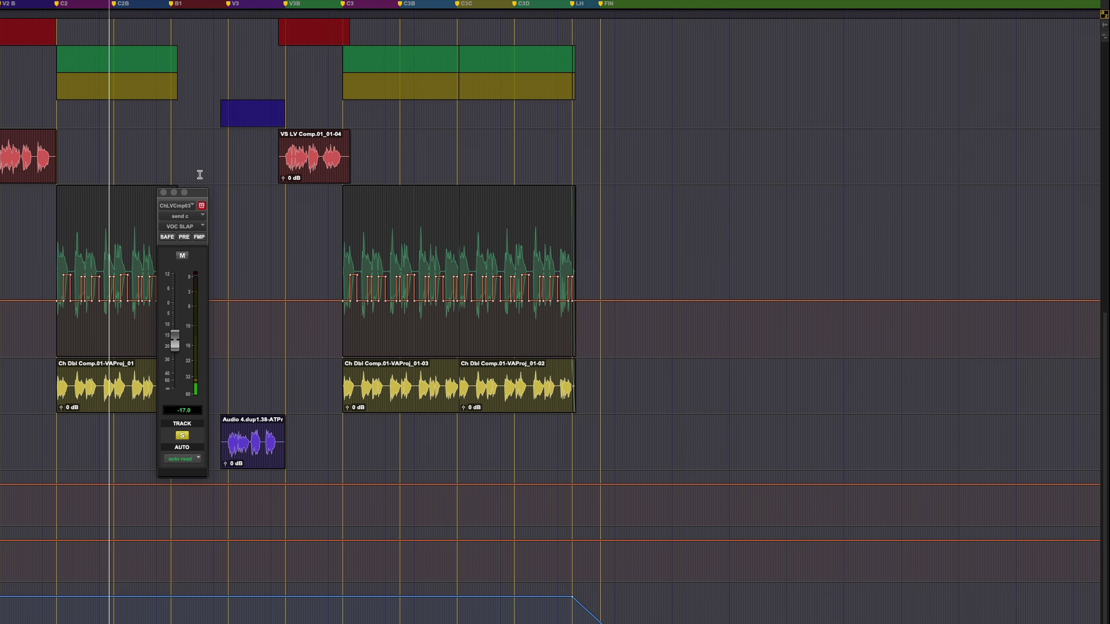
left_click(163, 193)
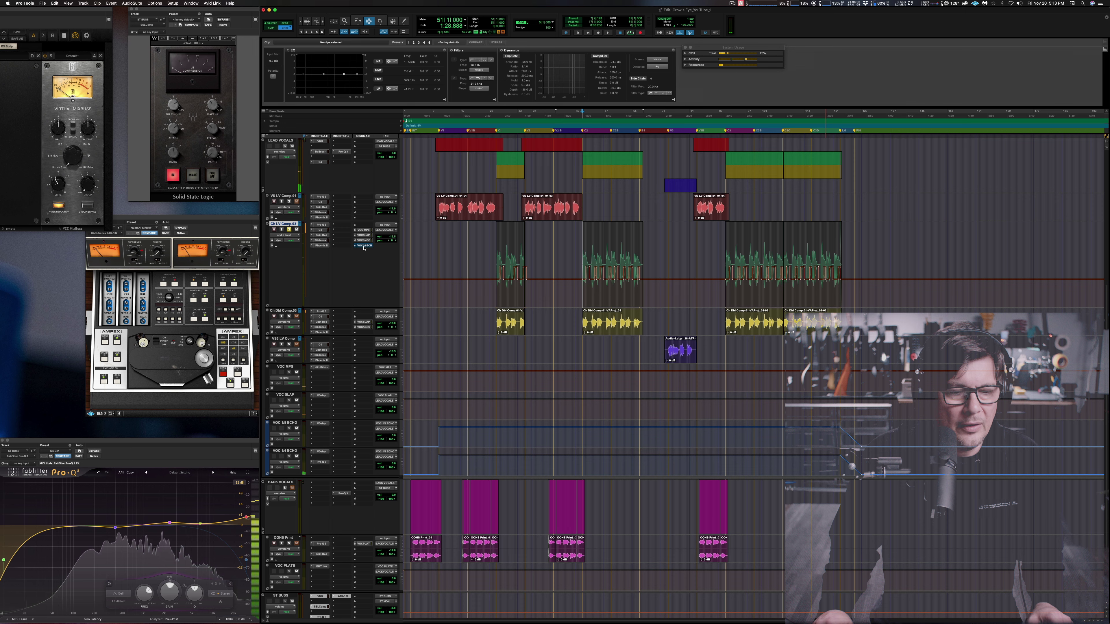
Open and audition the VOC 1/8 ECHO send on Ch LV Comp.03 and display its send level automation.
left_click(363, 246)
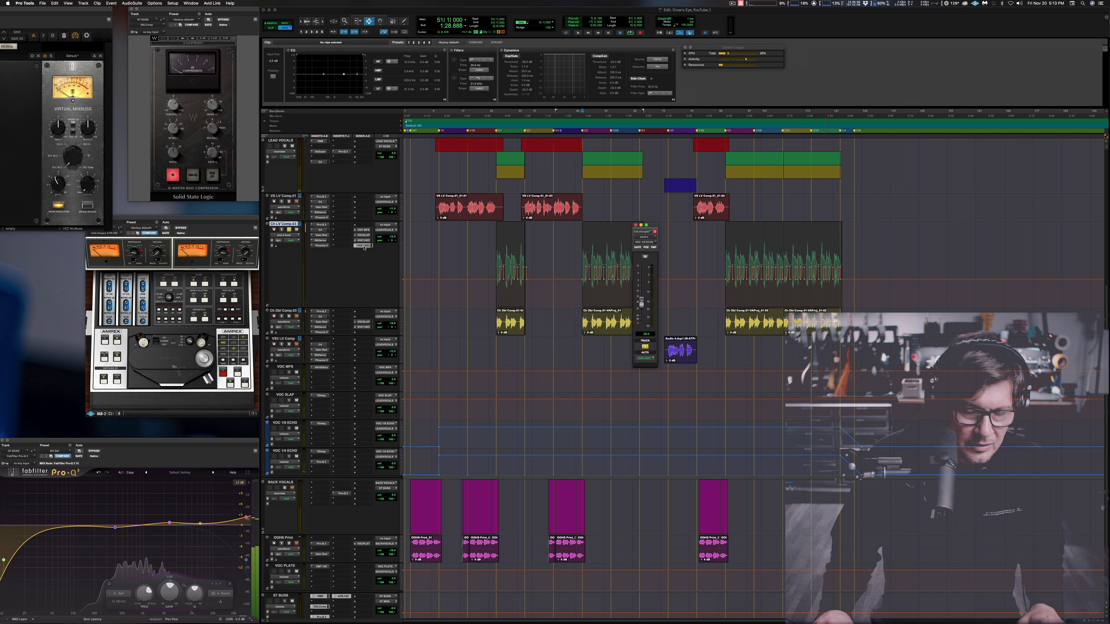
key("space")
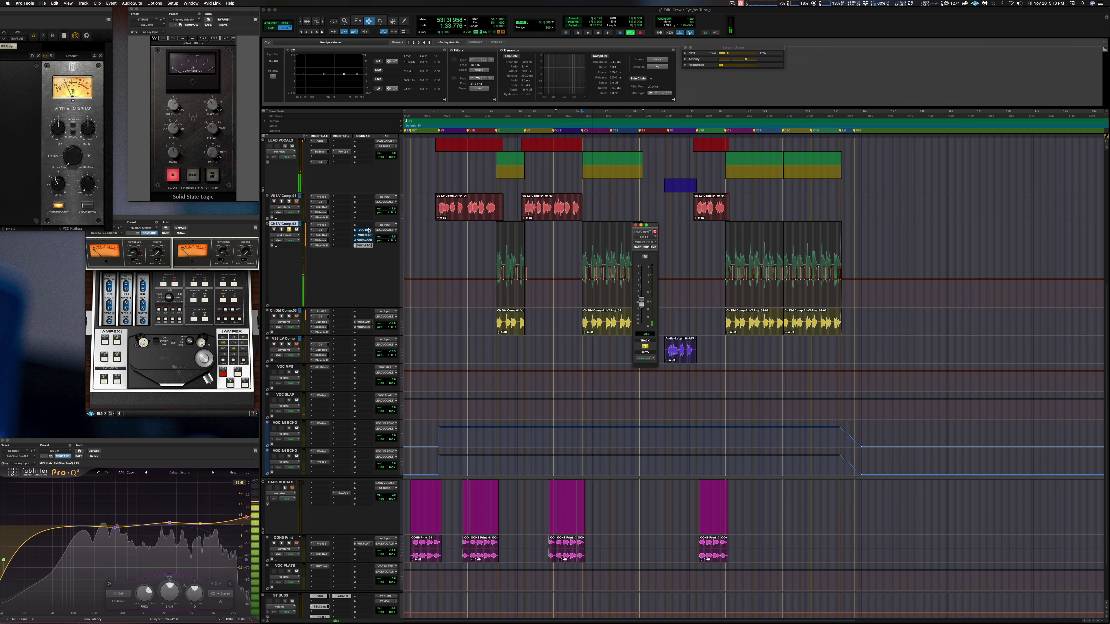
left_click(287, 234)
mouse_move(317, 241)
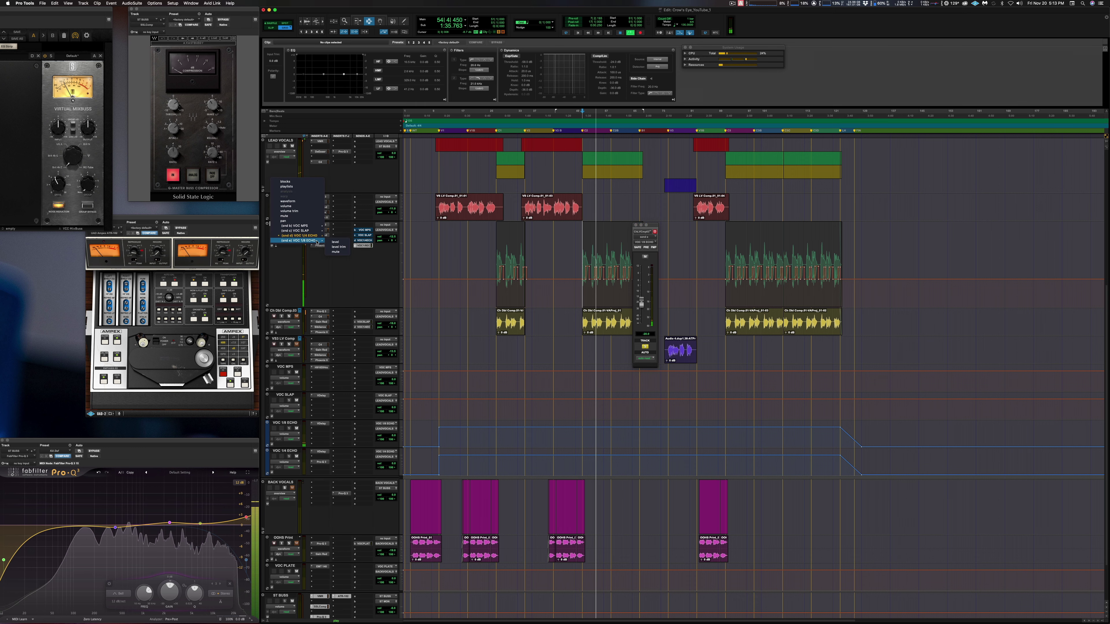
left_click(336, 242)
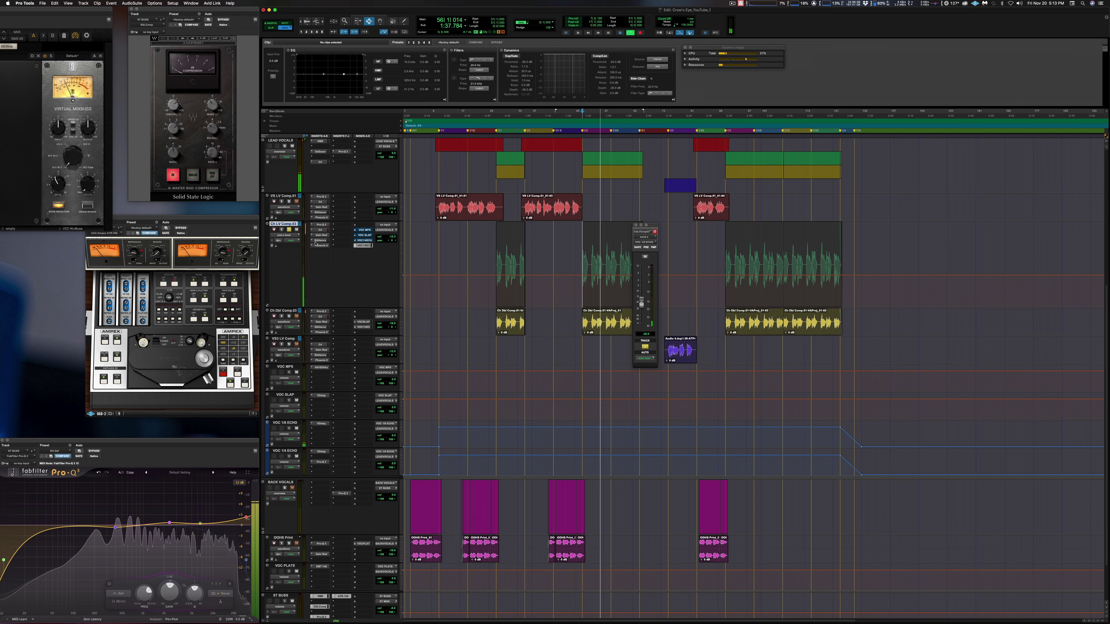
Switch the Ch LV Comp.03 track view back to the VOC 1/4 ECHO send level.
left_click(289, 235)
mouse_move(294, 232)
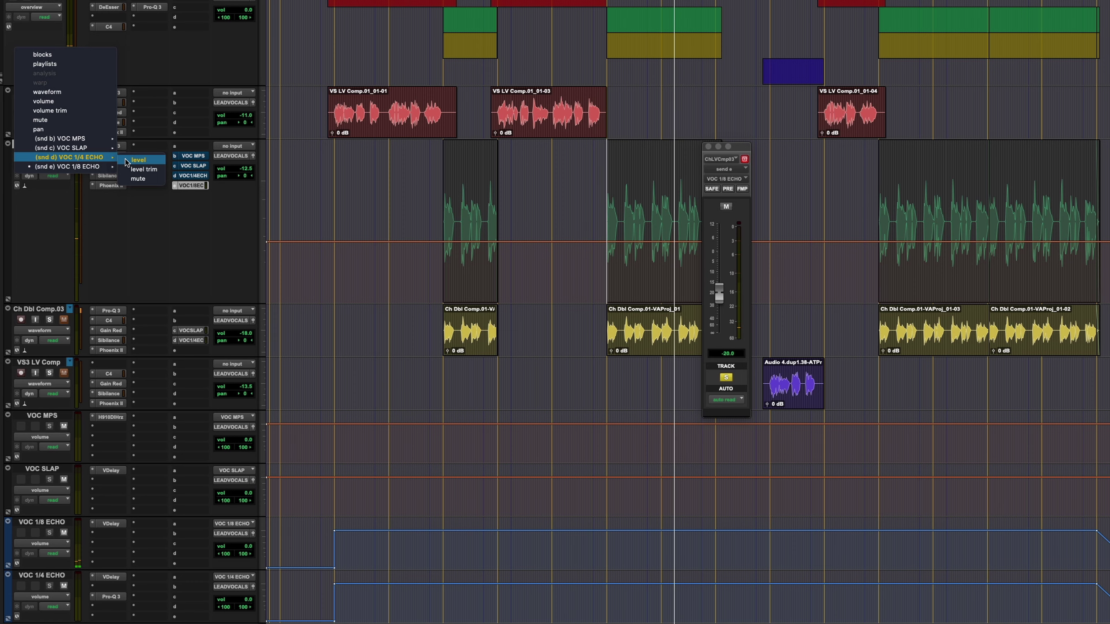
left_click(137, 161)
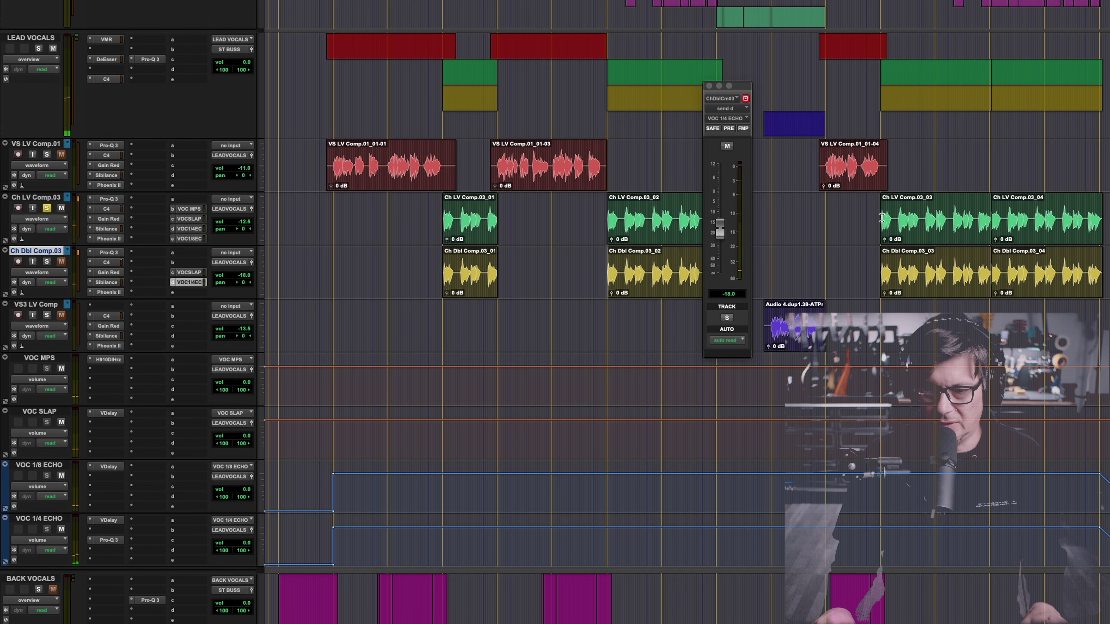
Play the lead vocal from the start of the third chorus and solo Ch Dbl Comp.03 along with it.
left_click(882, 217)
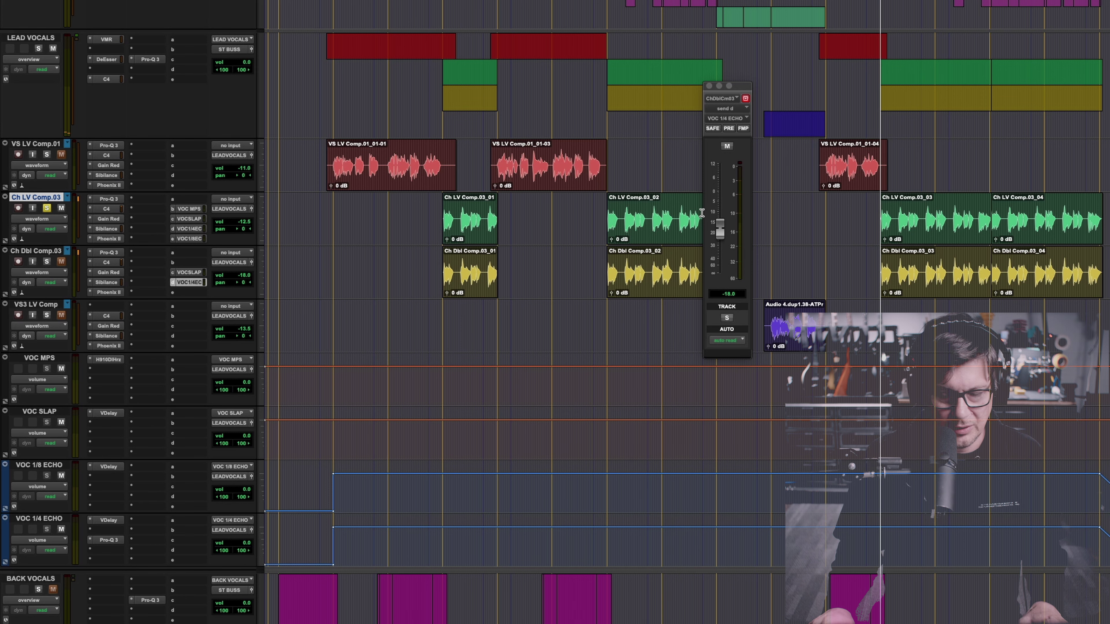
key("space")
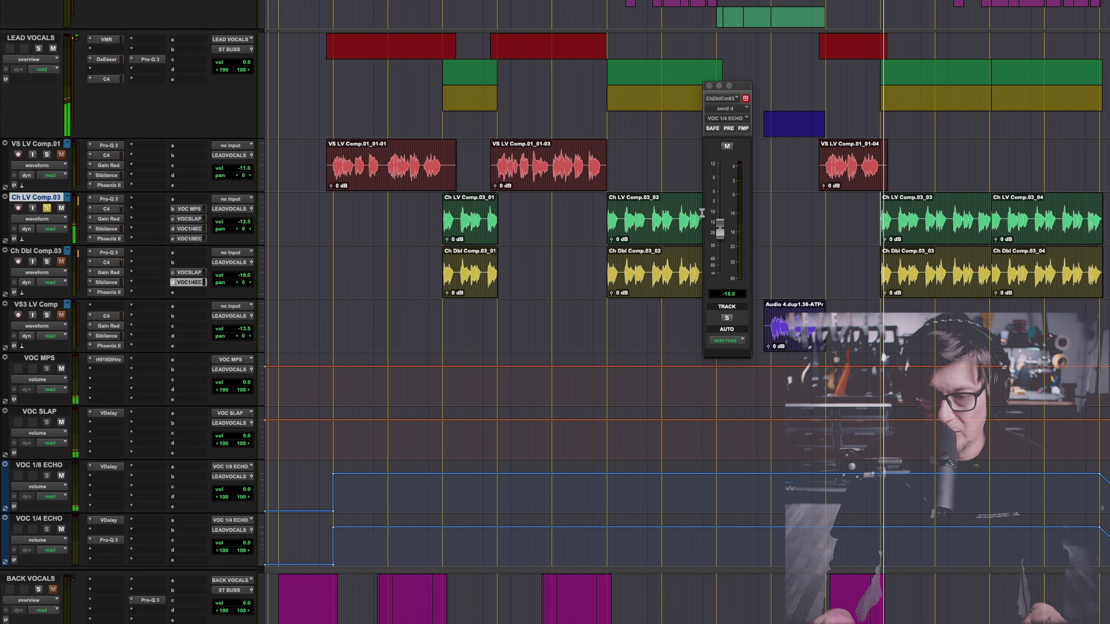
left_click(47, 261)
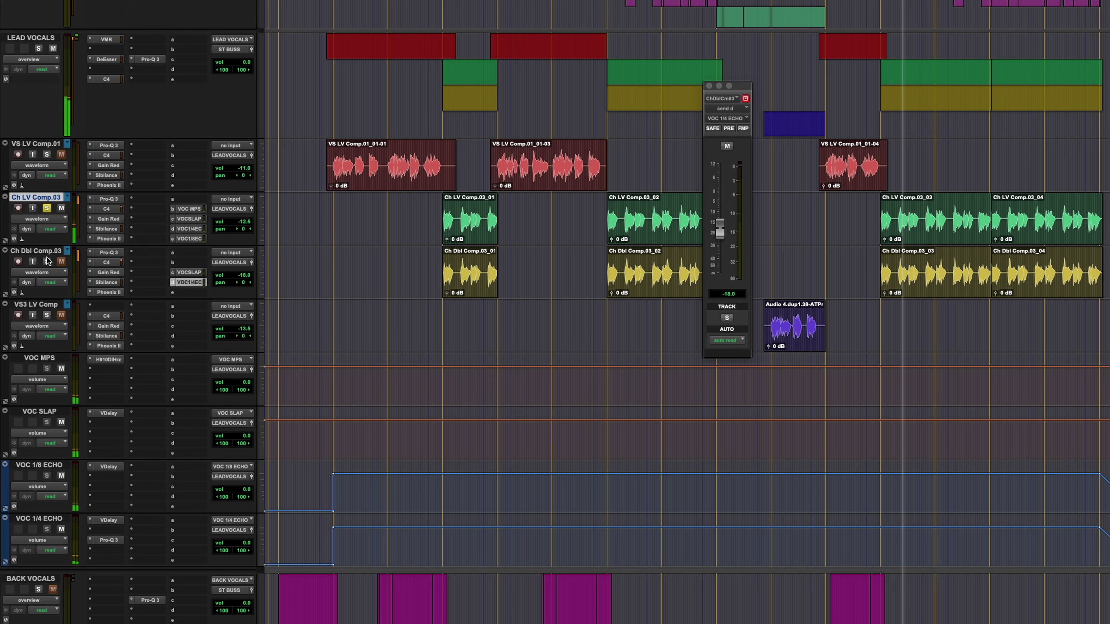